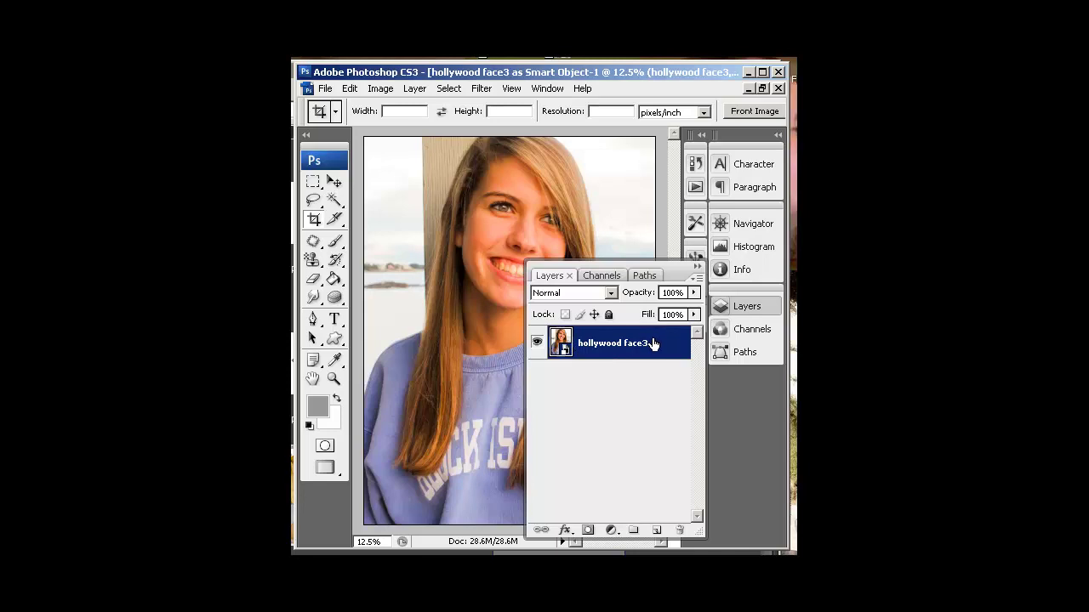
# Duplicate the hollywood face3 layer as an independent new smart object via copy.
pyautogui.rightClick(653, 342)
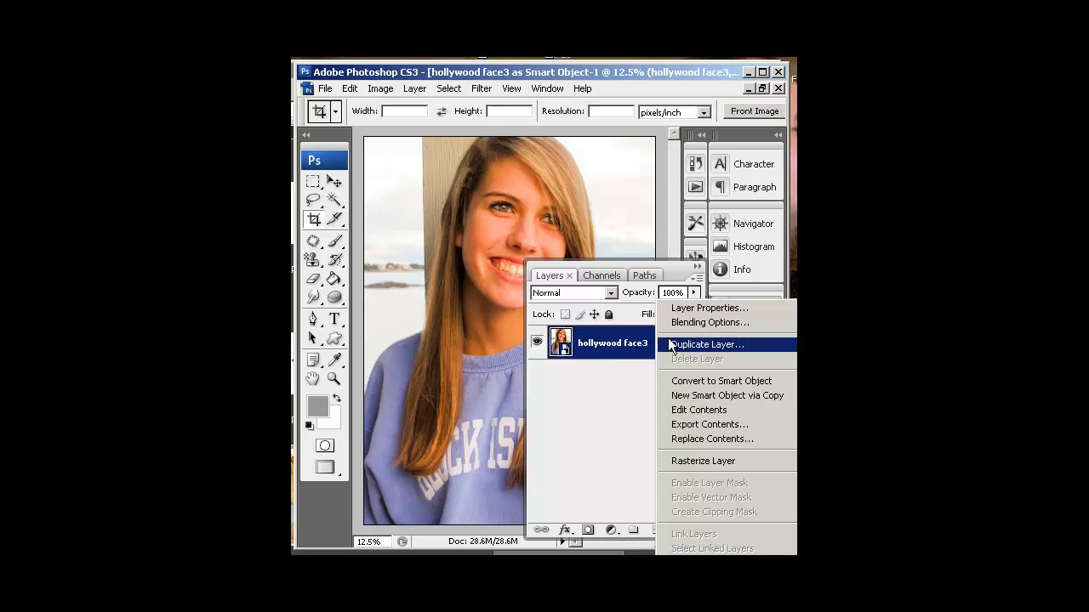
pyautogui.click(695, 396)
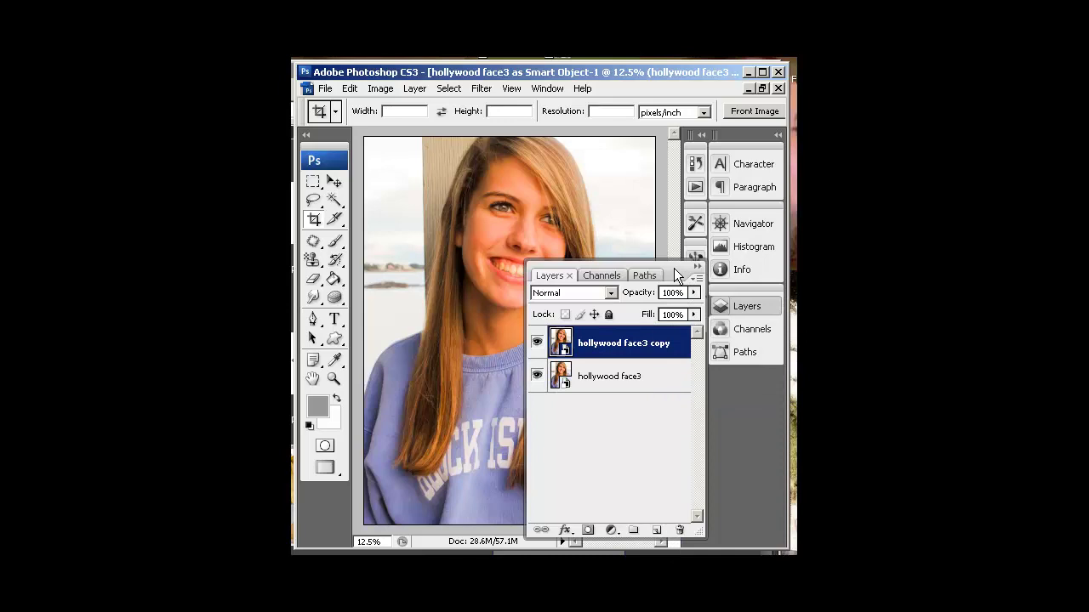
pyautogui.moveTo(673, 269); pyautogui.dragTo(675, 279)
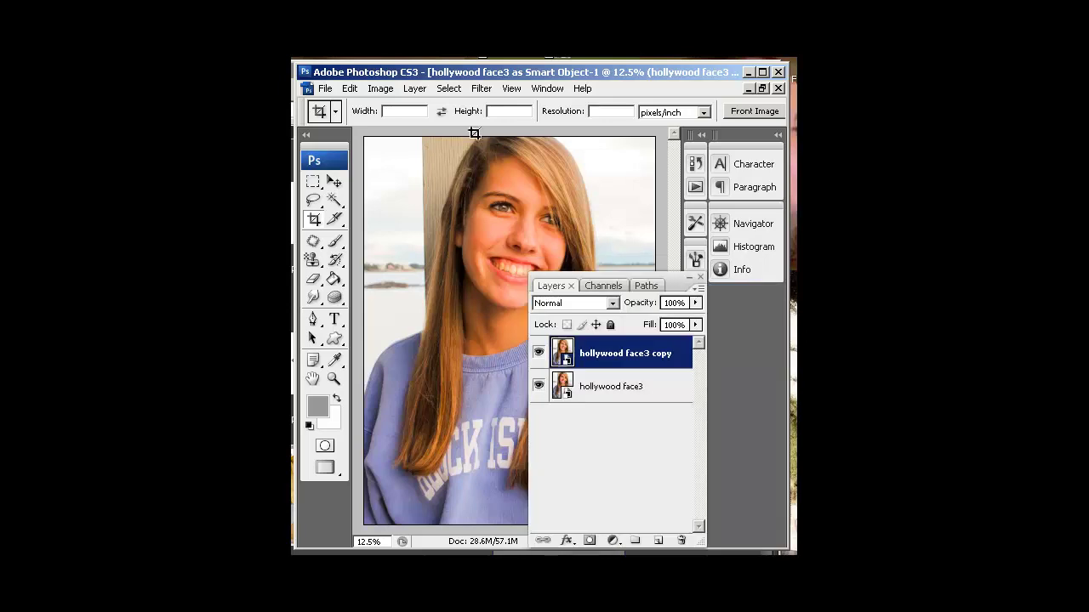
# Rasterize the hollywood face3 copy layer to make the Extract filter available for it.
pyautogui.click(476, 88)
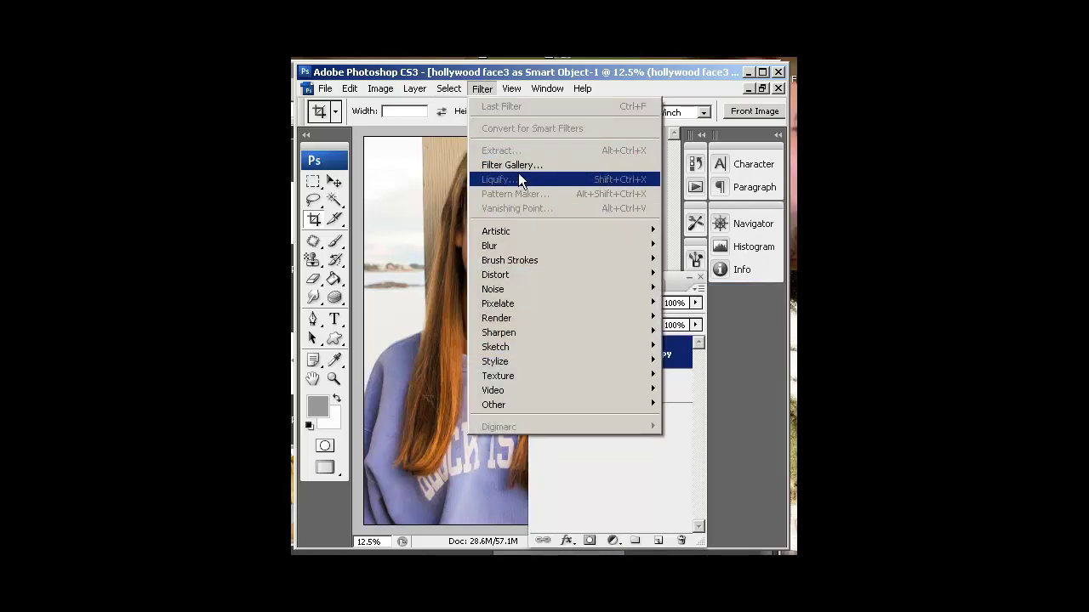
pyautogui.click(641, 72)
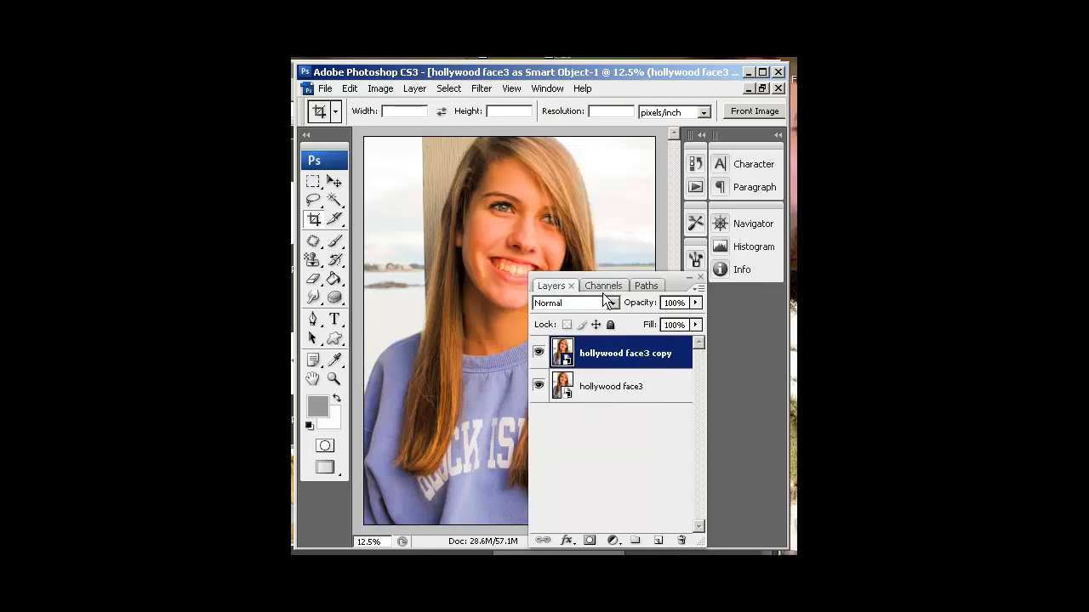
pyautogui.rightClick(658, 346)
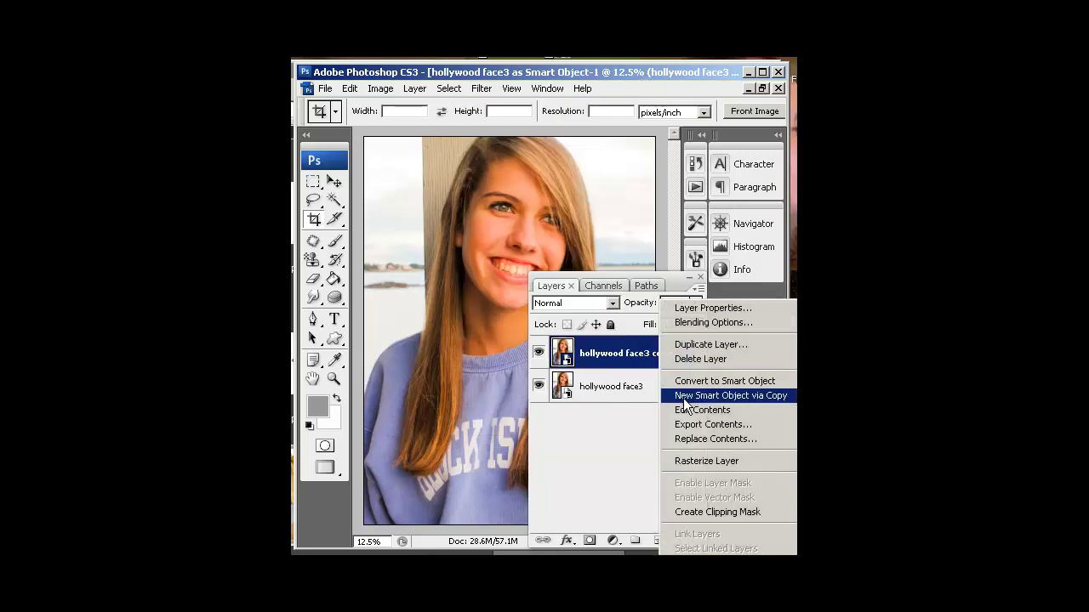
pyautogui.click(714, 460)
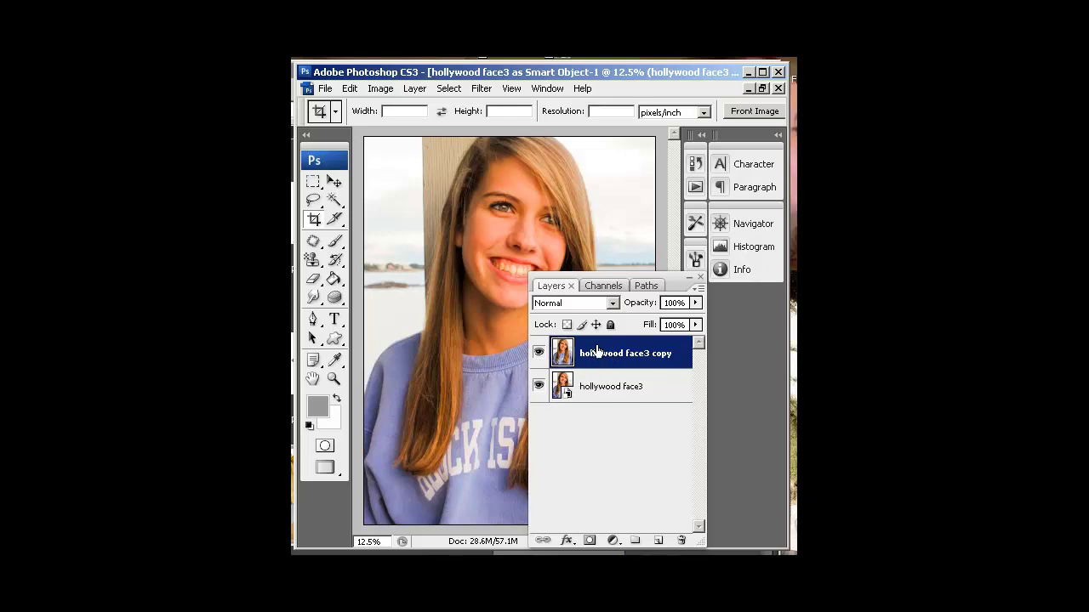
# Start the Extract filter on the copy and highlight the woman's outline along both shoulders and the edges of her hair.
pyautogui.click(481, 89)
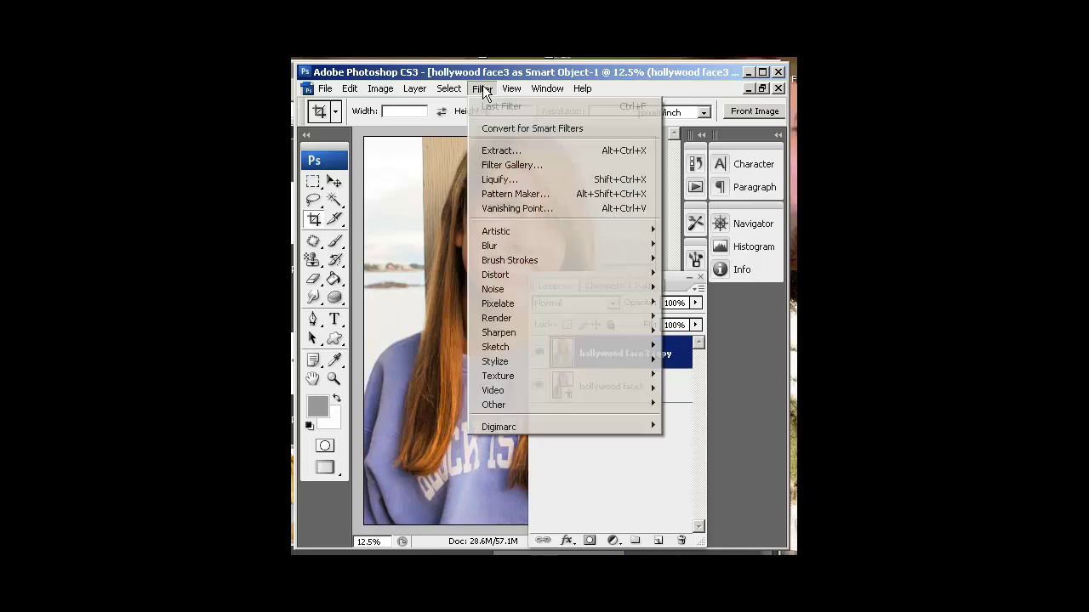
pyautogui.click(539, 149)
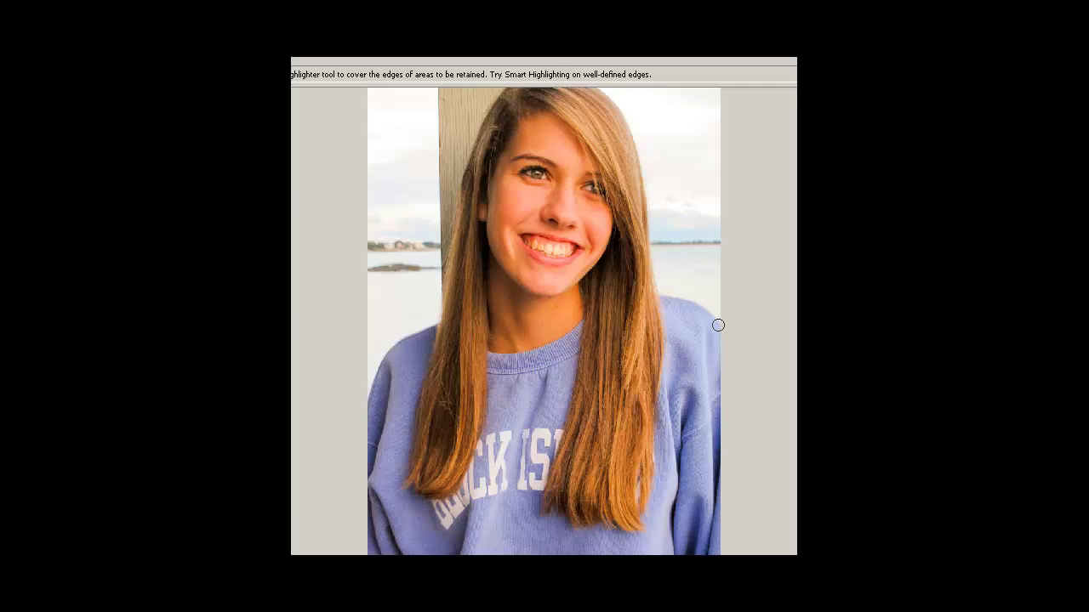
pyautogui.moveTo(718, 324)
pyautogui.mouseDown()
pyautogui.moveTo(657, 290)
pyautogui.moveTo(625, 115)
pyautogui.mouseUp()
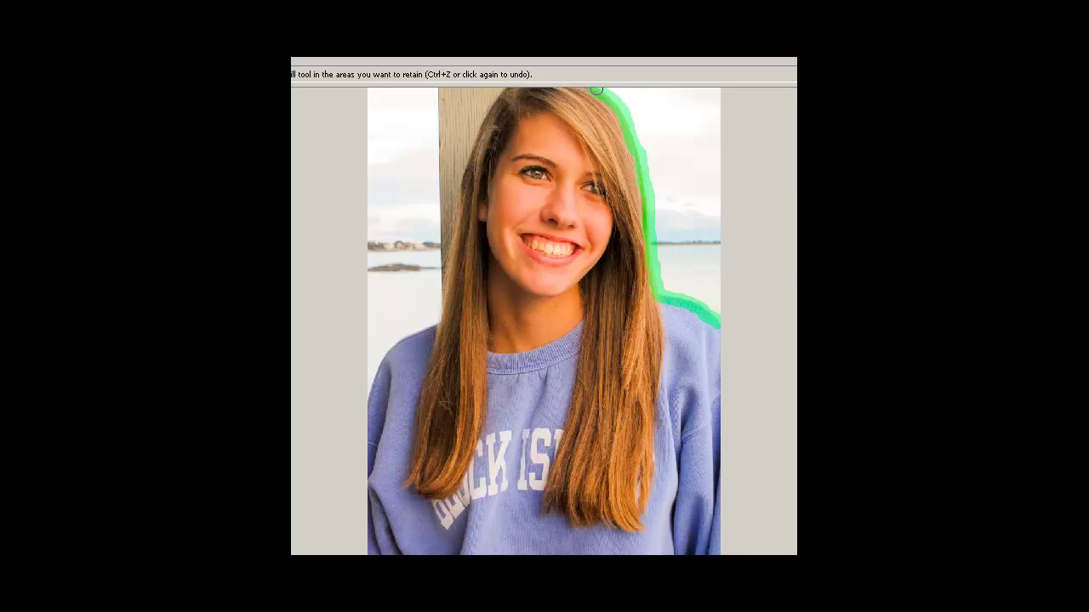
pyautogui.click(504, 91)
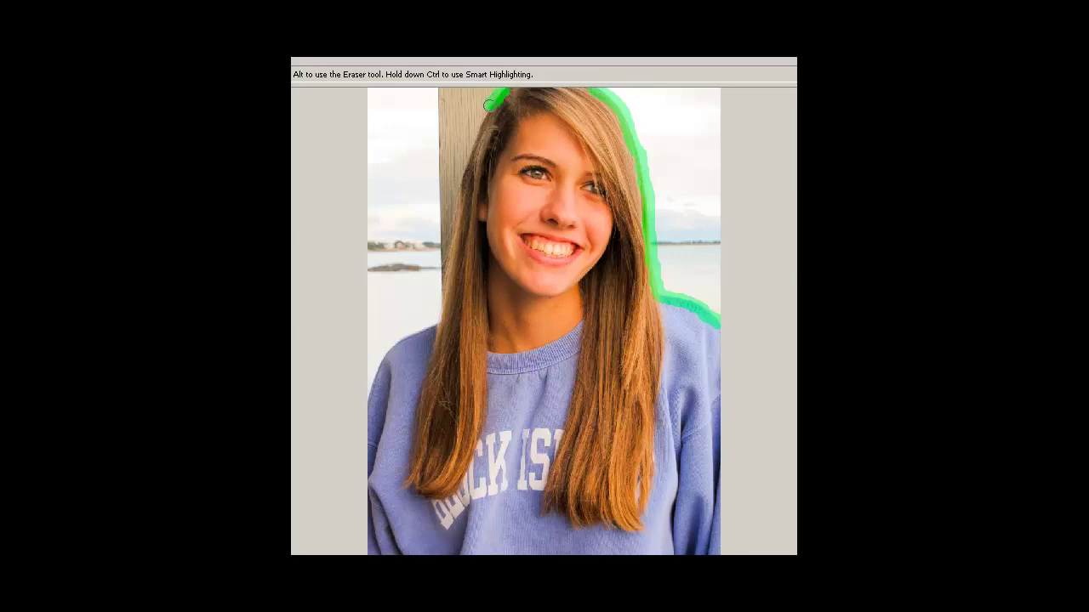
pyautogui.moveTo(488, 104); pyautogui.dragTo(484, 125)
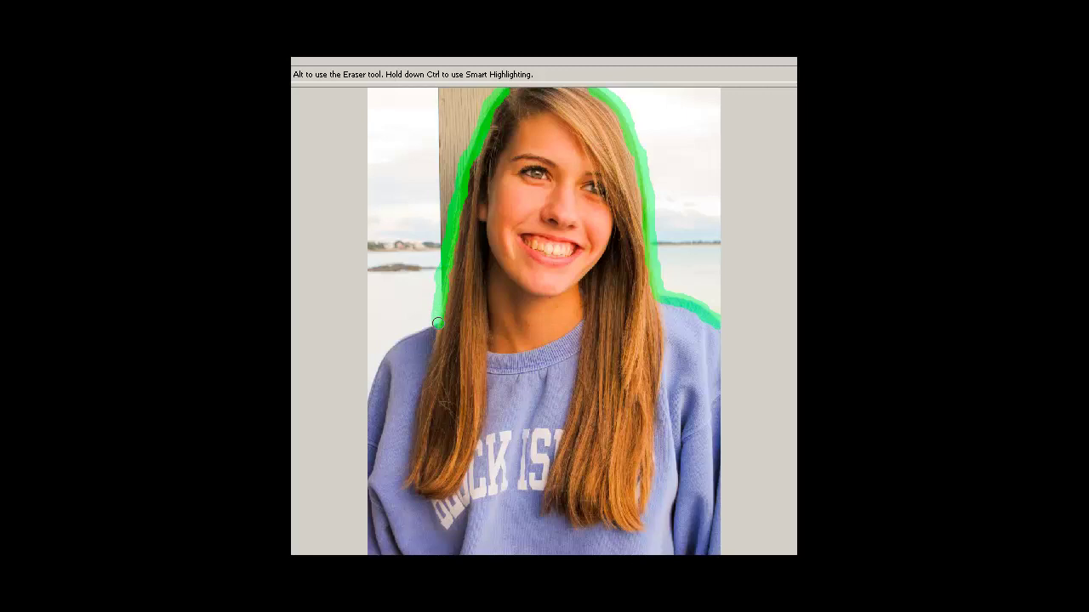
pyautogui.moveTo(437, 323)
pyautogui.mouseDown()
pyautogui.moveTo(424, 325)
pyautogui.moveTo(373, 378)
pyautogui.mouseUp()
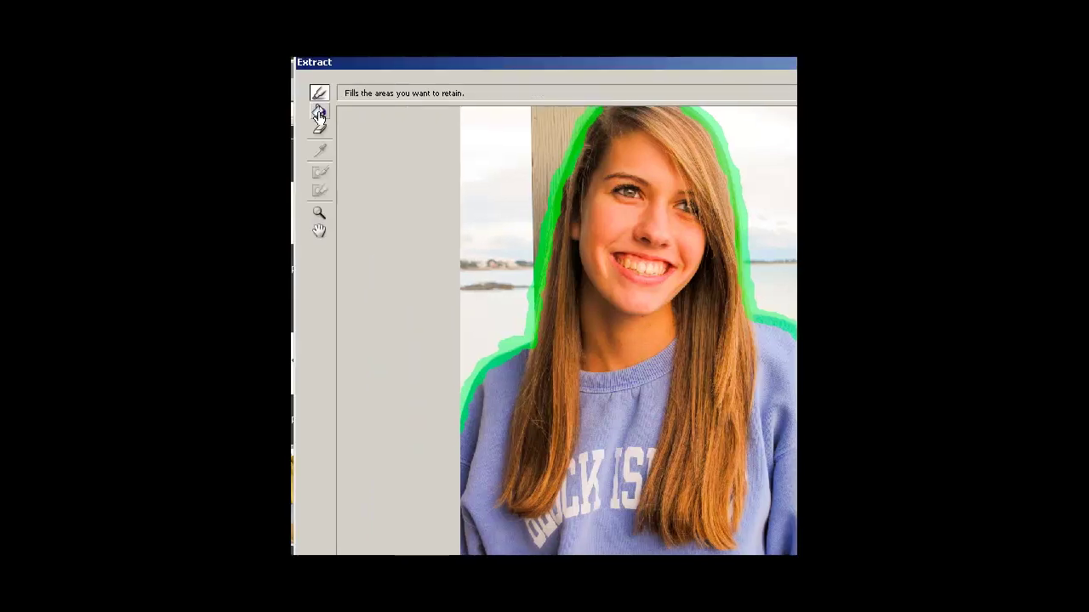
# Fill the area inside the highlighted outline as the part to retain and apply the extraction.
pyautogui.click(318, 113)
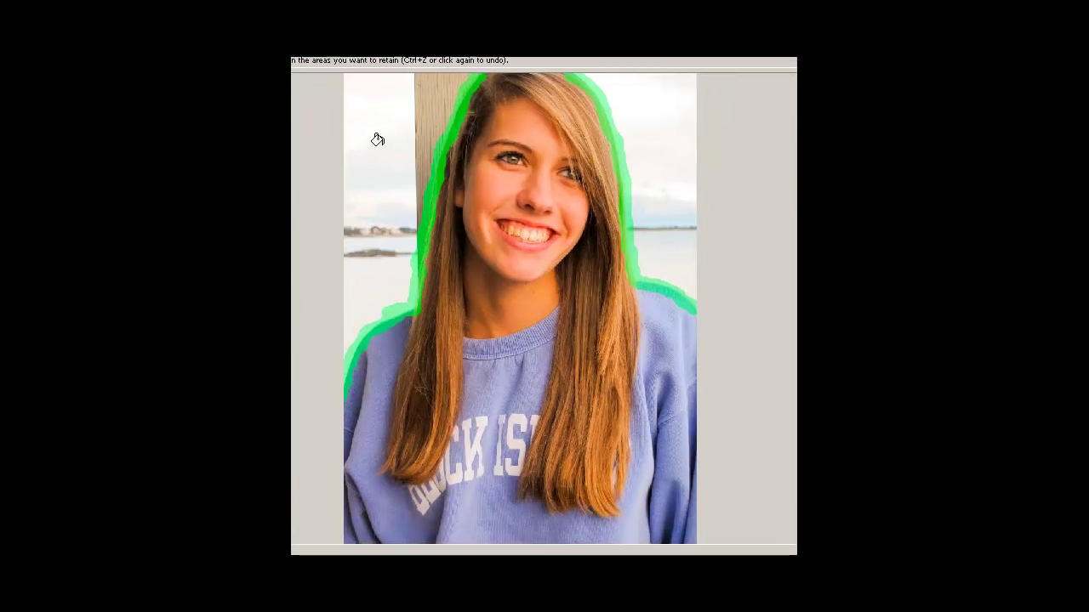
pyautogui.click(511, 241)
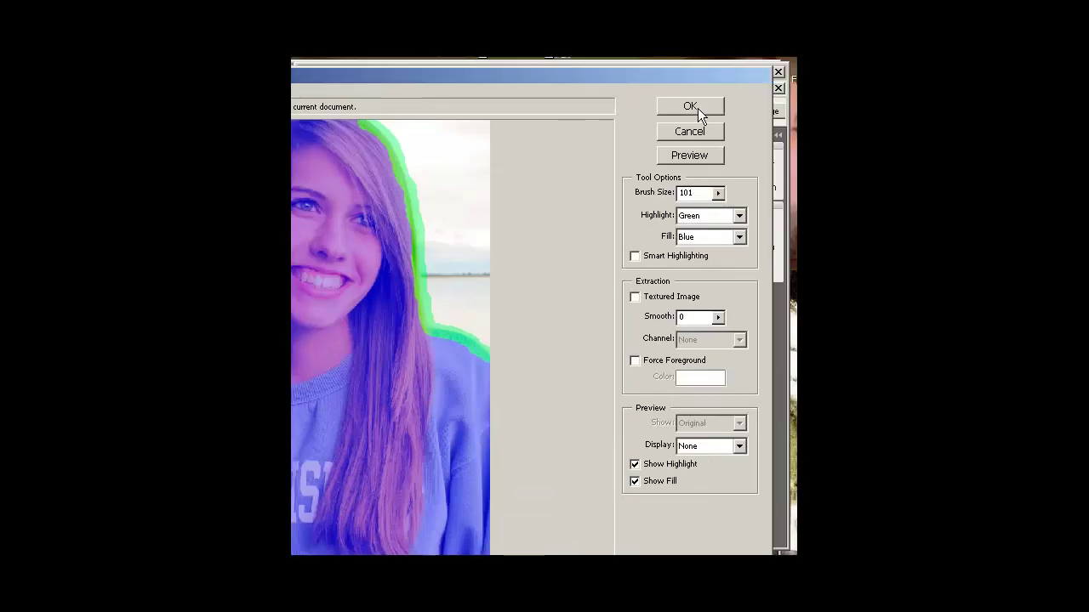
pyautogui.click(698, 109)
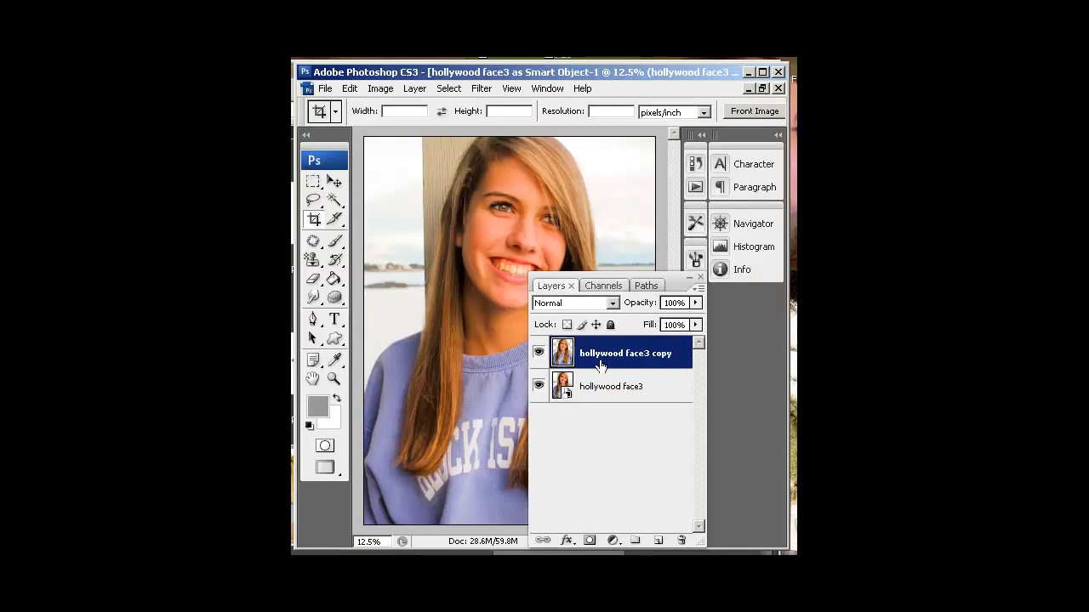
# Hide the original hollywood face3 layer and dock the Layers panel with the other collapsed panels.
pyautogui.click(538, 387)
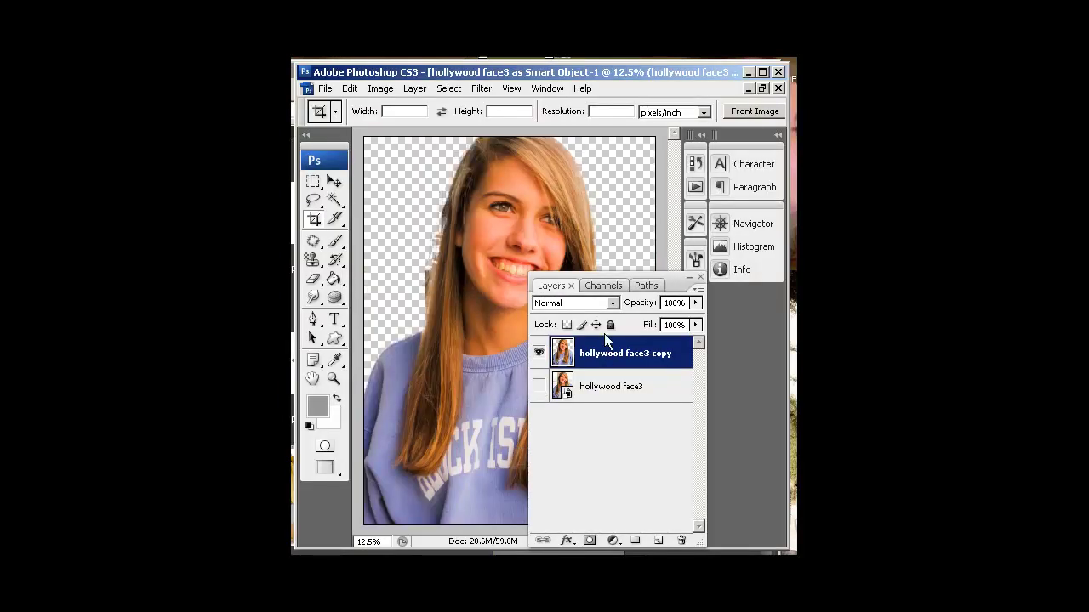
pyautogui.moveTo(678, 271); pyautogui.dragTo(733, 349)
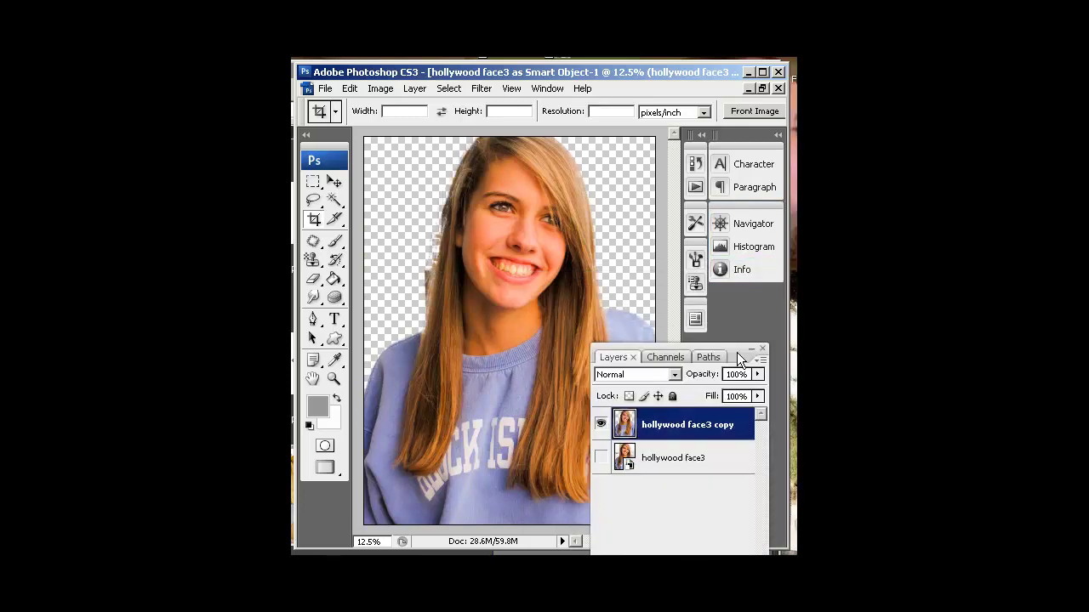
pyautogui.moveTo(736, 352); pyautogui.dragTo(742, 246)
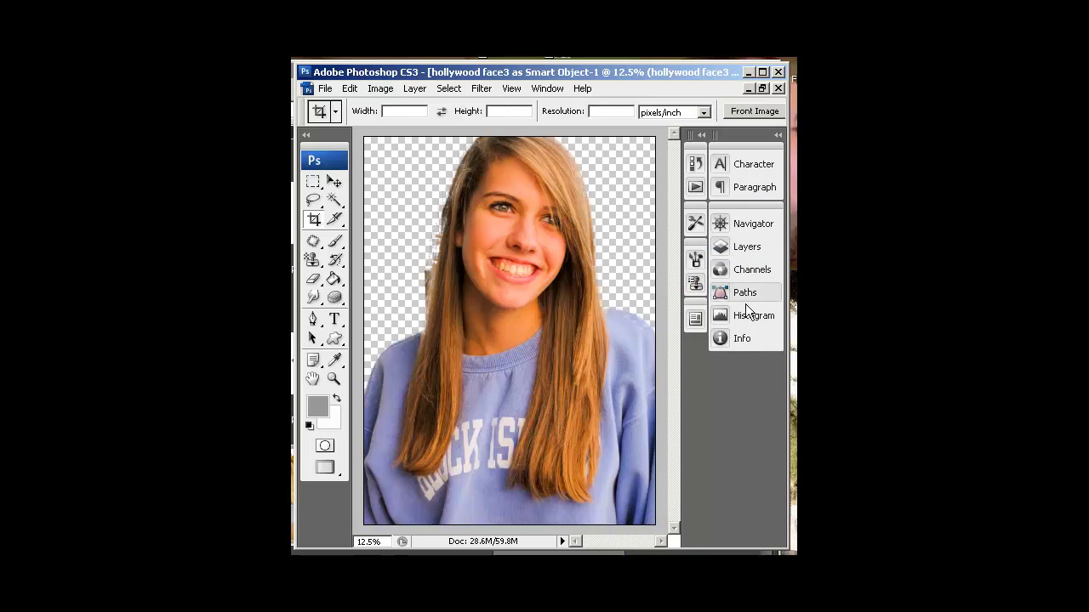
pyautogui.click(740, 247)
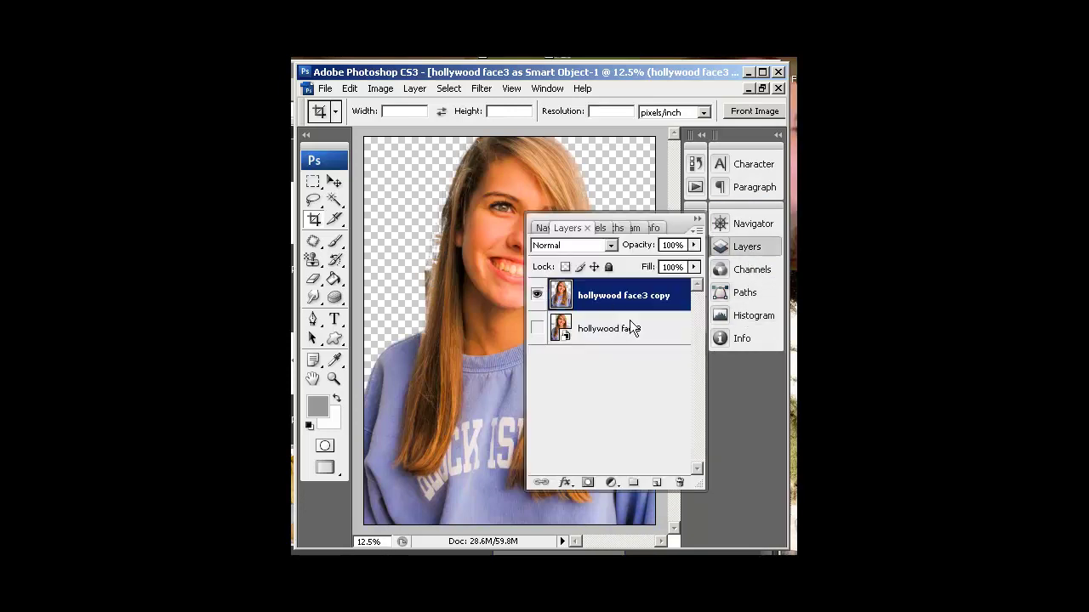
# Load the extracted copy's outline as a selection, show the original layer, hide the copy, and mask the original with that selection.
pyautogui.keyDown('ctrl'); pyautogui.click(564, 296); pyautogui.keyUp('ctrl')
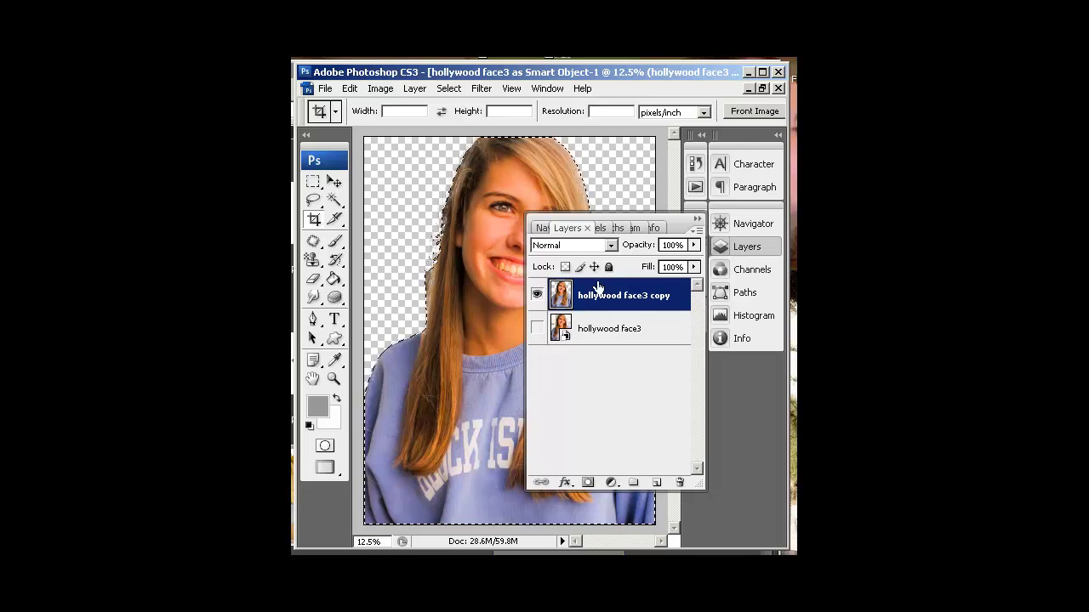
pyautogui.click(614, 330)
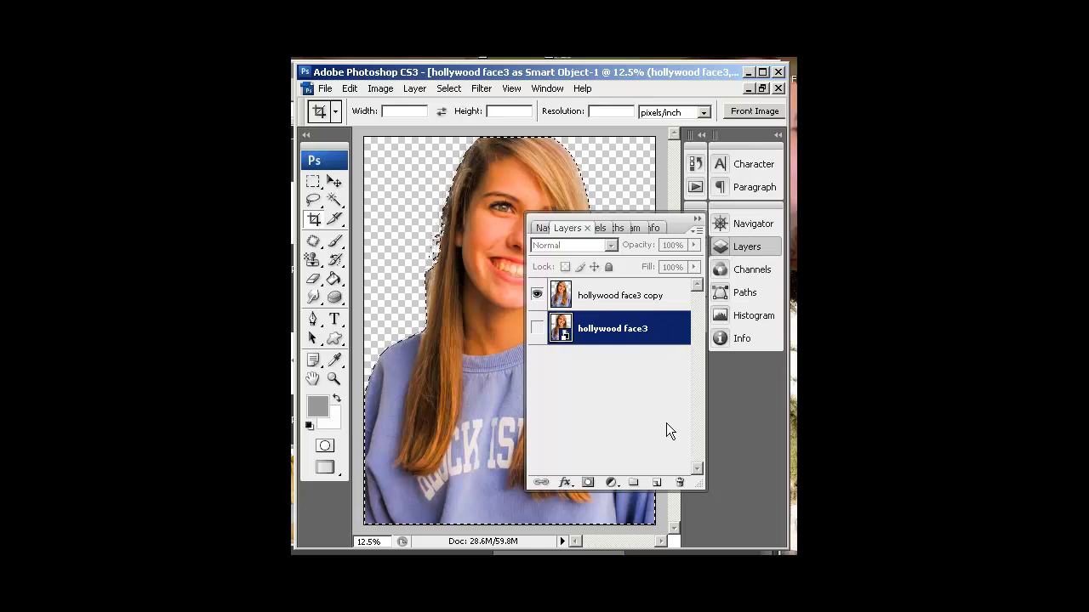
pyautogui.click(537, 328)
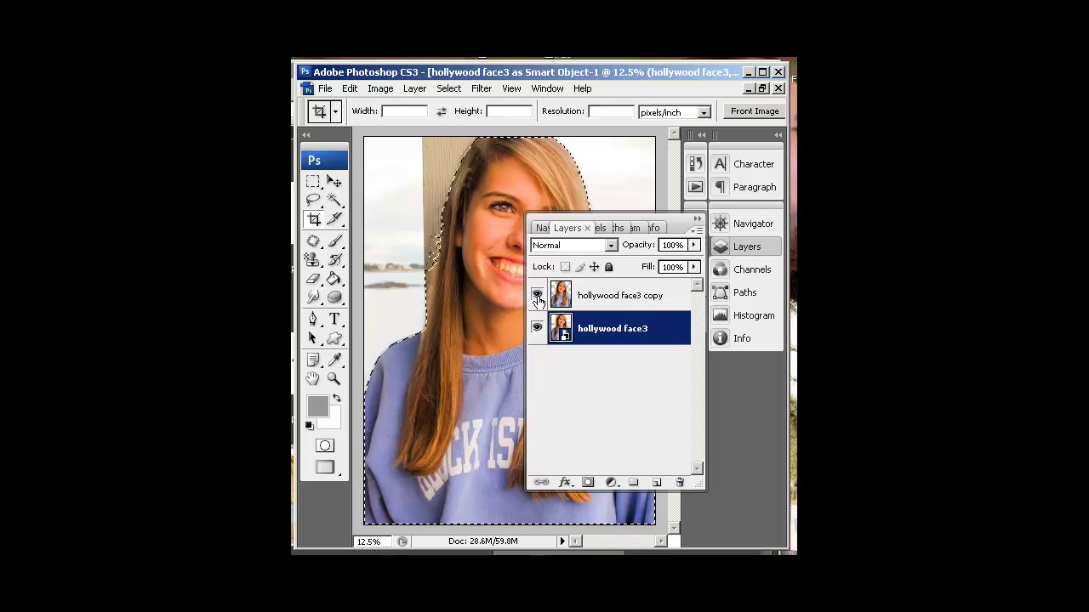
pyautogui.click(537, 295)
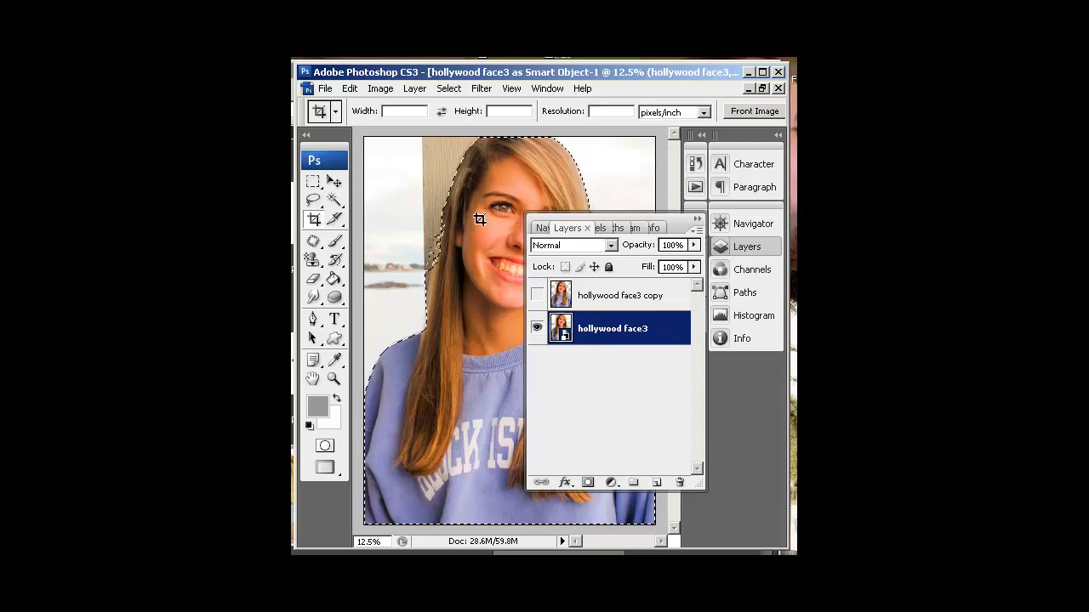
pyautogui.click(587, 483)
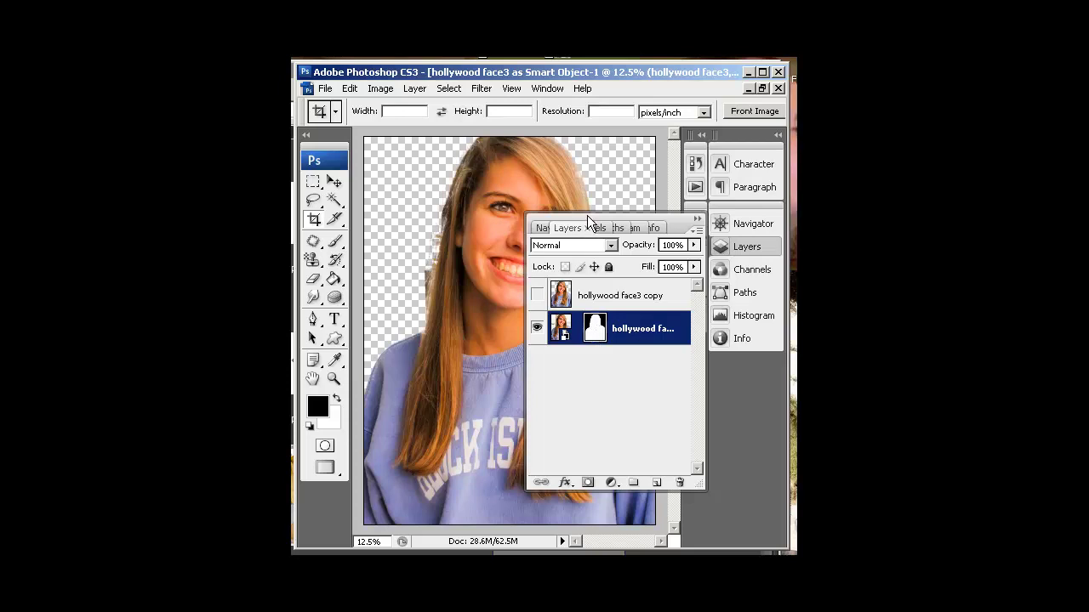
# Float the Layers panel on its own and make the hollywood face3 layer's mask the active target.
pyautogui.moveTo(587, 215); pyautogui.dragTo(693, 165)
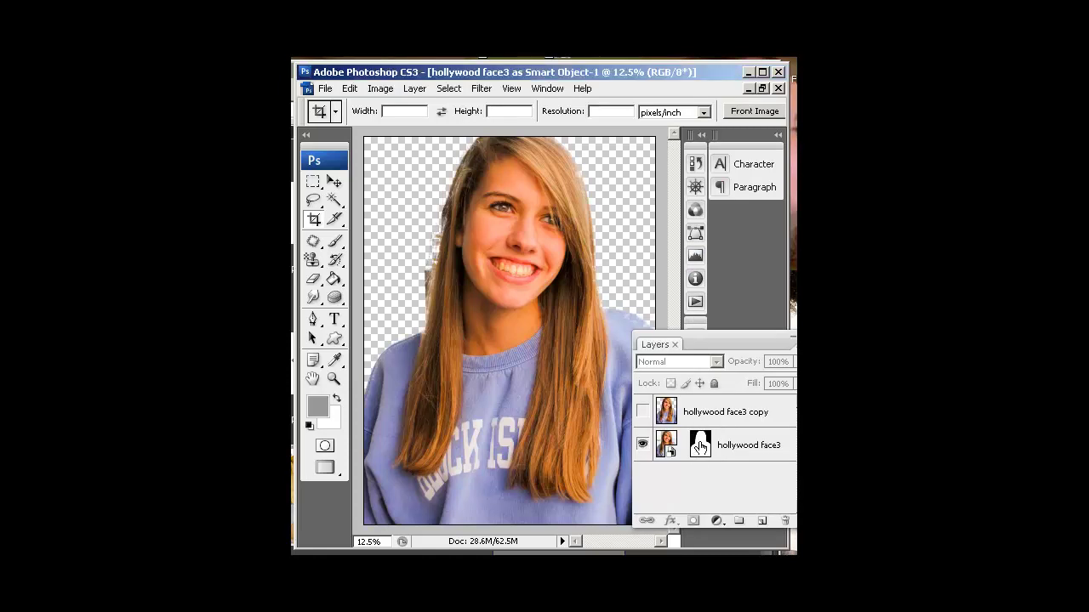
pyautogui.click(701, 448)
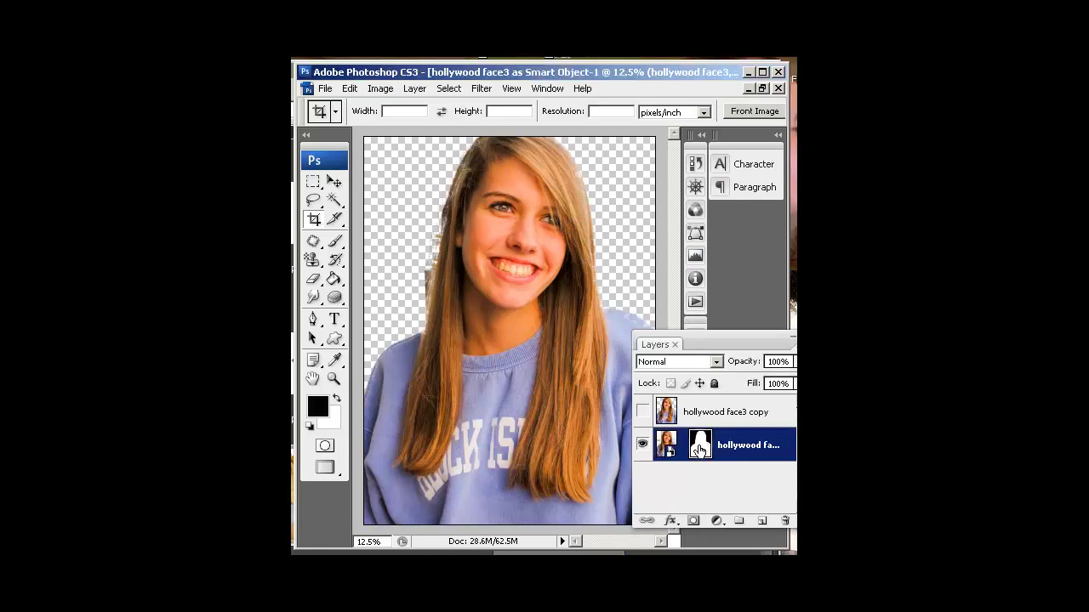
pyautogui.click(667, 444)
pyautogui.click(700, 447)
pyautogui.click(667, 444)
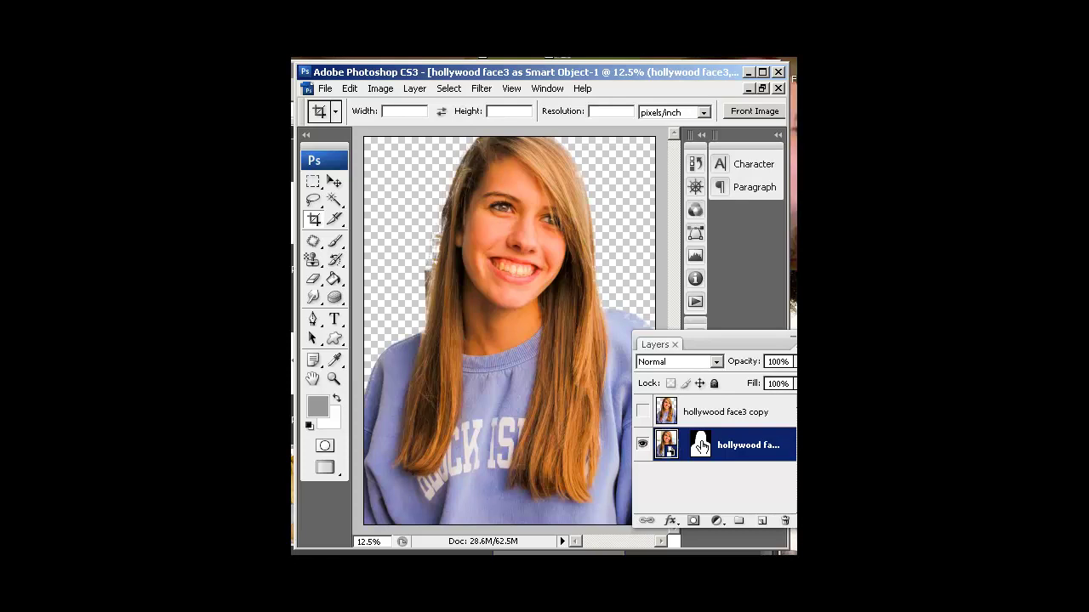
pyautogui.click(701, 448)
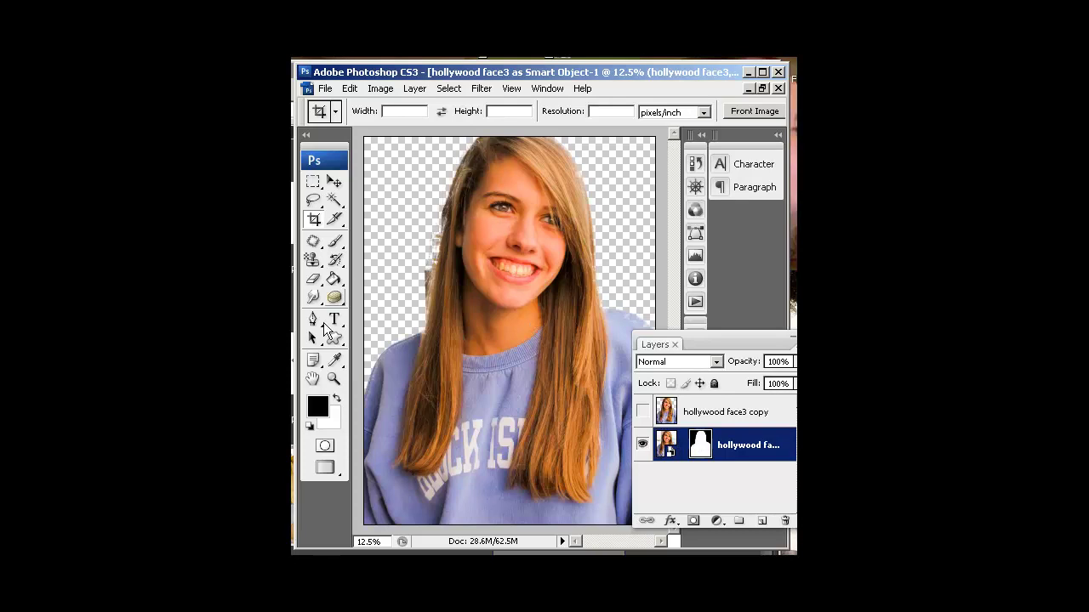
# Paint black on the mask with a soft 300 px brush along the hair edge beside the forehead.
pyautogui.click(335, 242)
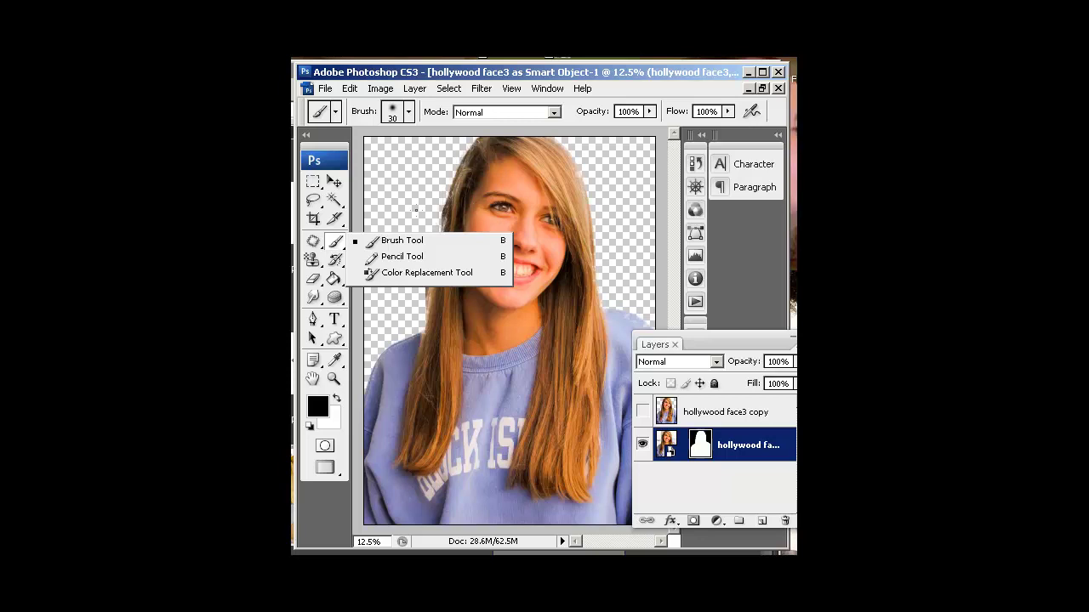
pyautogui.press(']')
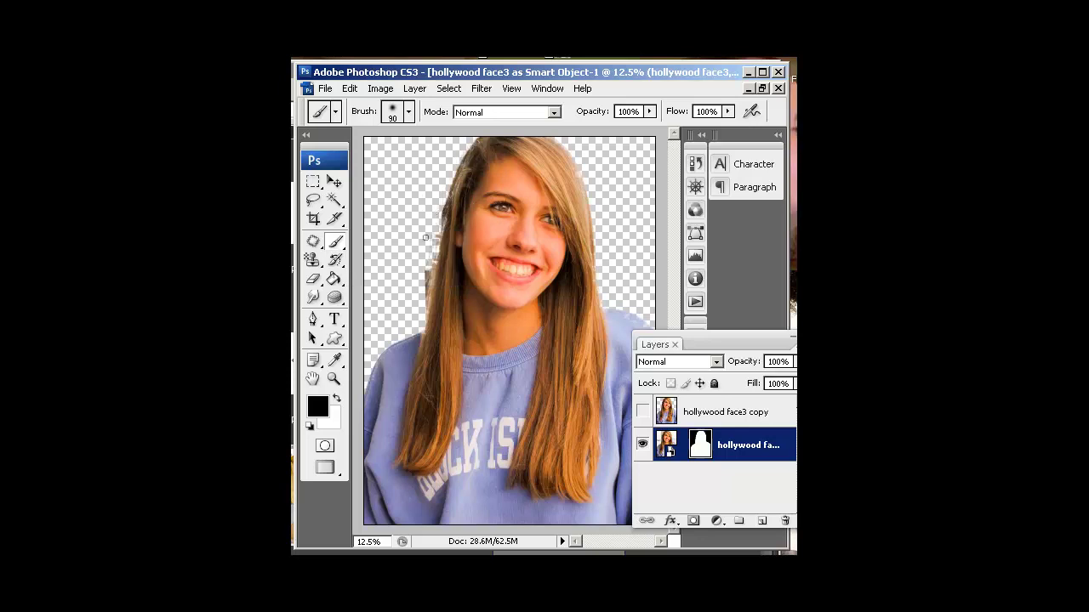
pyautogui.press(']')
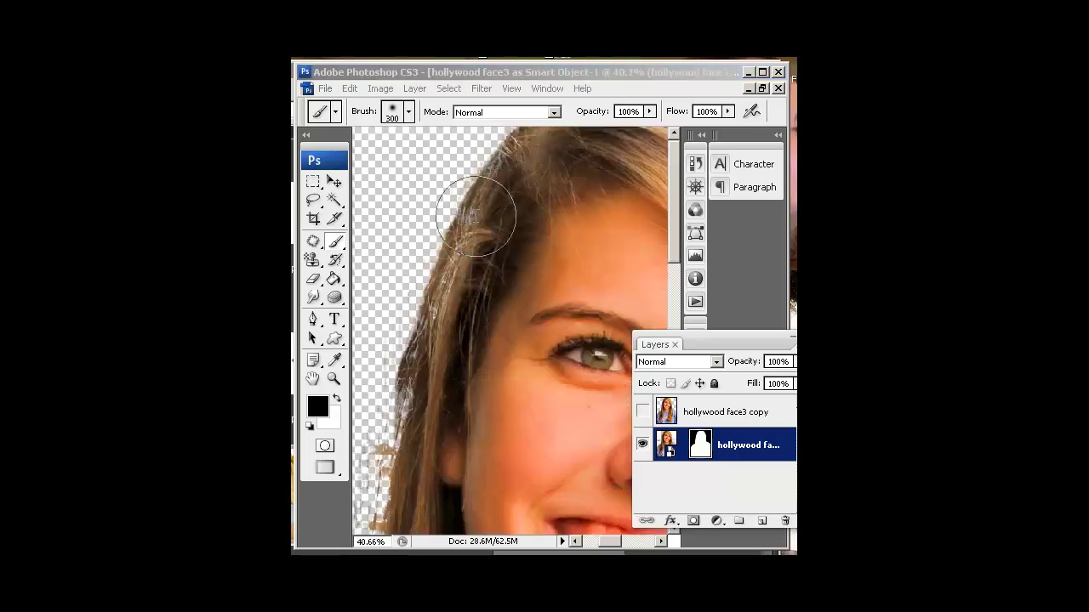
pyautogui.click(417, 176)
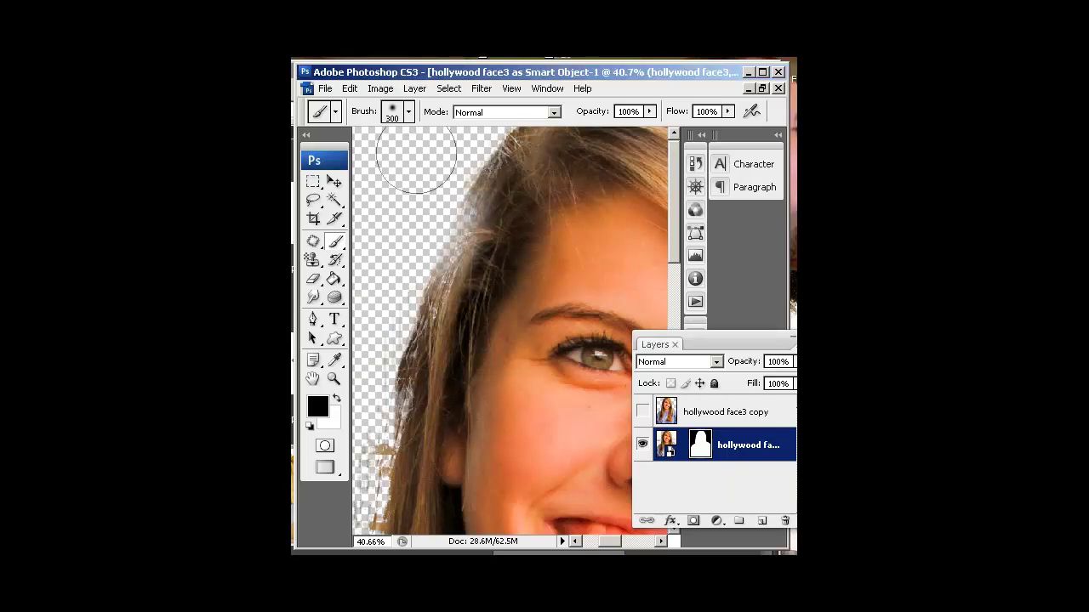
# Paint white on the mask with a 175 px brush down the hair edge beside the face to restore the hidden hair.
pyautogui.press('[')
pyautogui.press('[')
pyautogui.press('[')
pyautogui.press('[')
pyautogui.press('[')
pyautogui.press(']')
pyautogui.press(']')
pyautogui.click(338, 397)
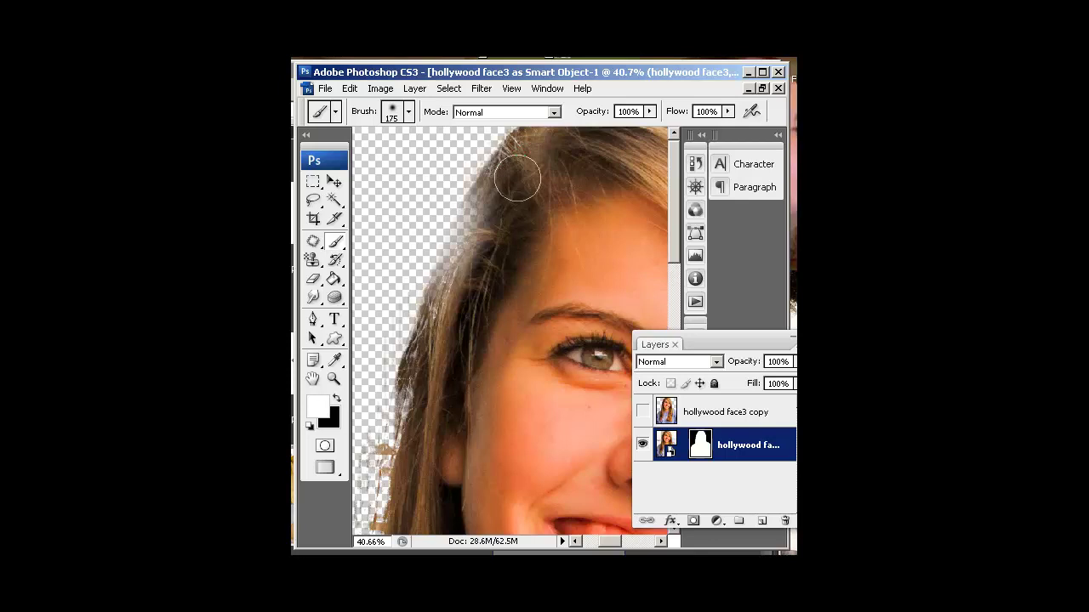
pyautogui.moveTo(510, 178)
pyautogui.mouseDown()
pyautogui.moveTo(447, 291)
pyautogui.moveTo(476, 234)
pyautogui.moveTo(428, 353)
pyautogui.moveTo(399, 496)
pyautogui.moveTo(427, 482)
pyautogui.mouseUp()
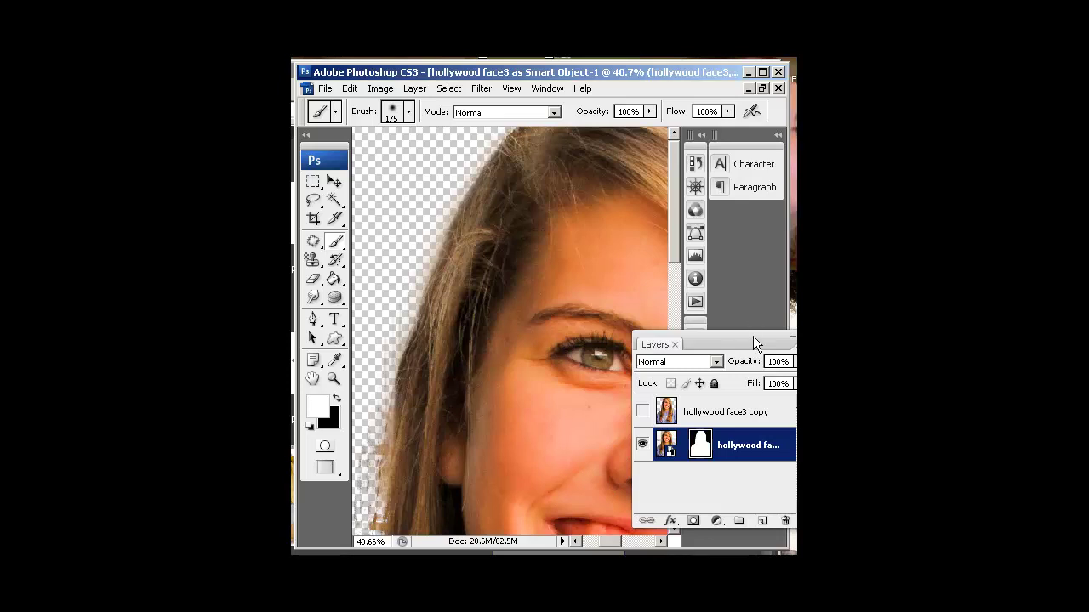
# Add a new layer beneath the hollywood face3 layer and fill it with white at 100% opacity in Normal mode.
pyautogui.click(762, 521)
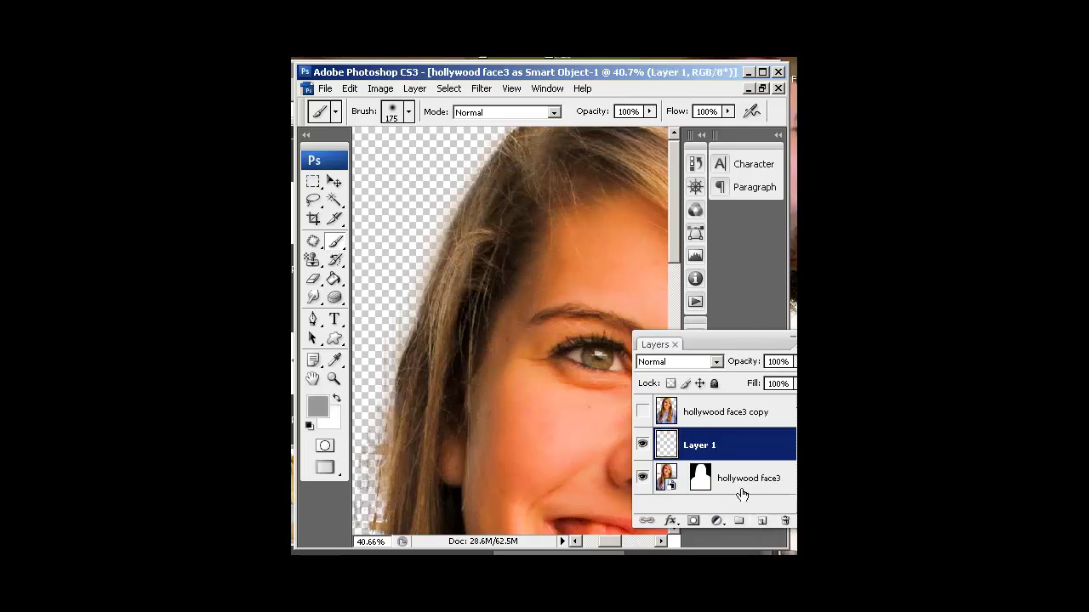
pyautogui.moveTo(731, 450); pyautogui.dragTo(728, 493)
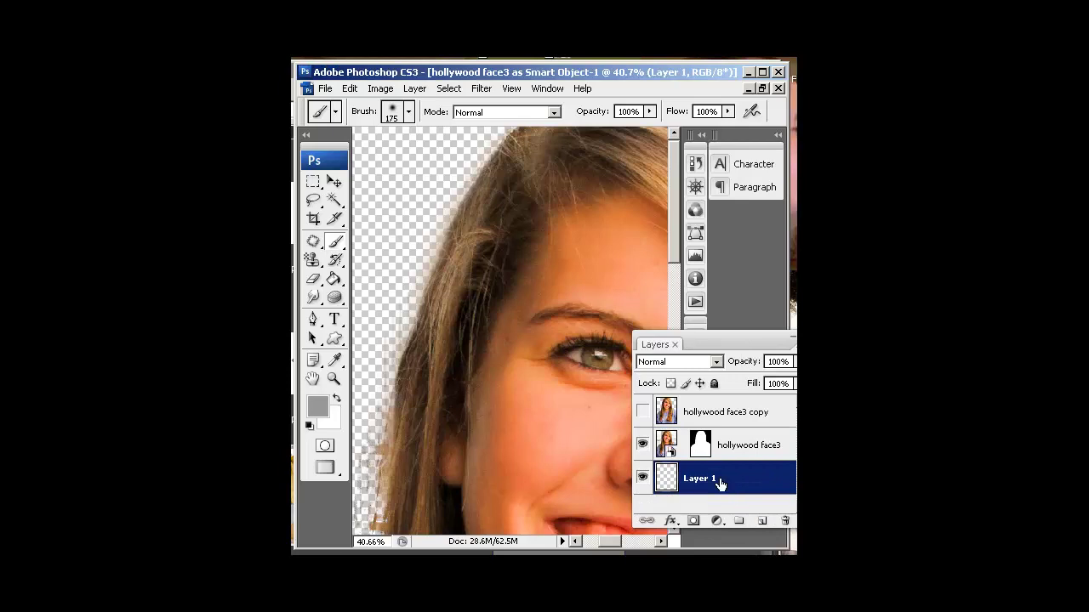
pyautogui.click(349, 88)
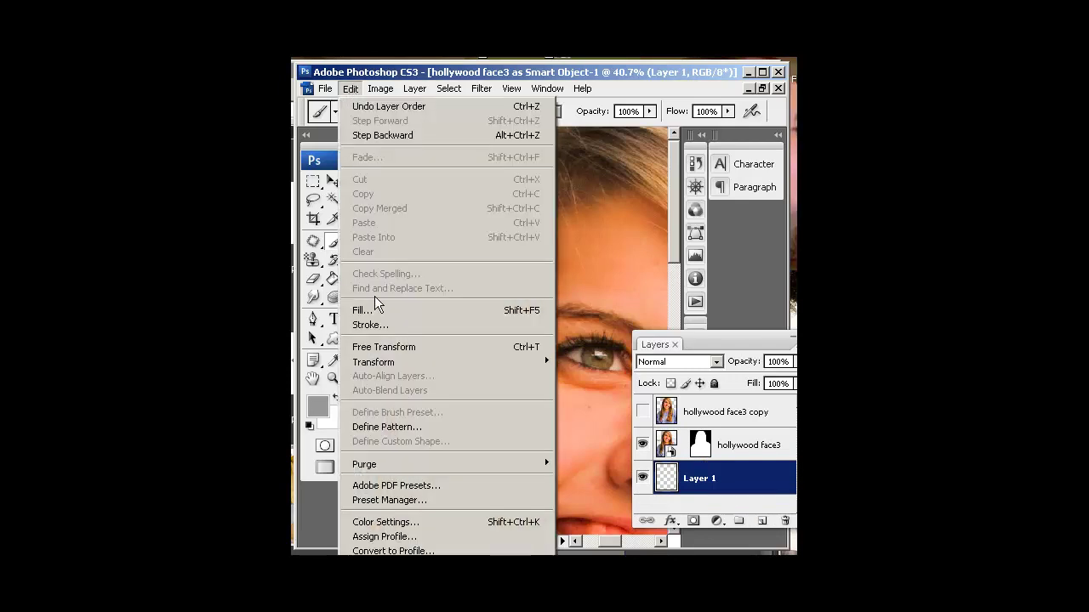
pyautogui.click(383, 308)
pyautogui.click(608, 218)
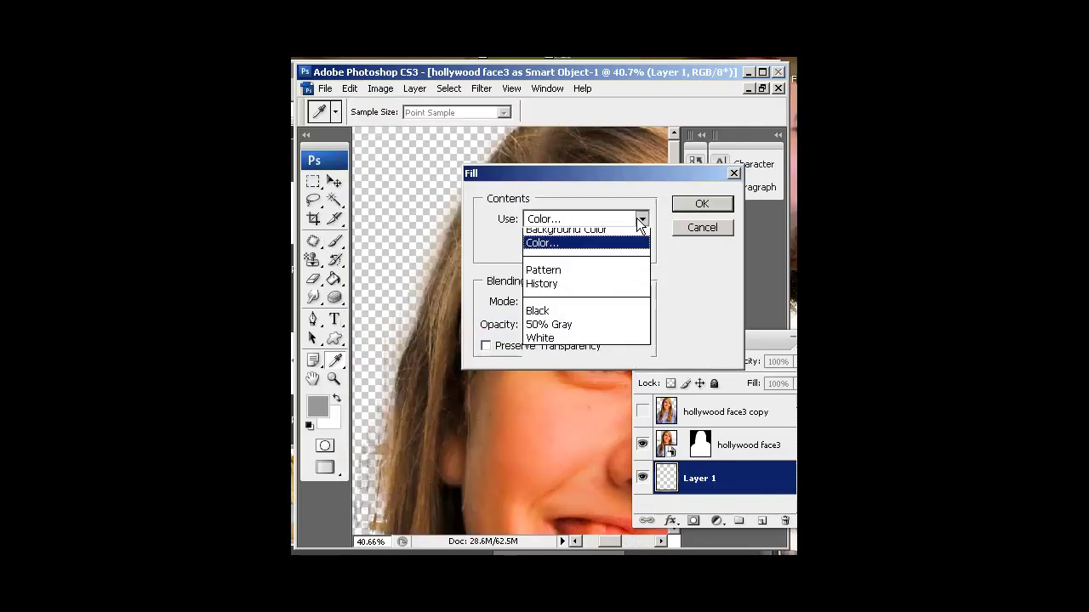
pyautogui.click(570, 358)
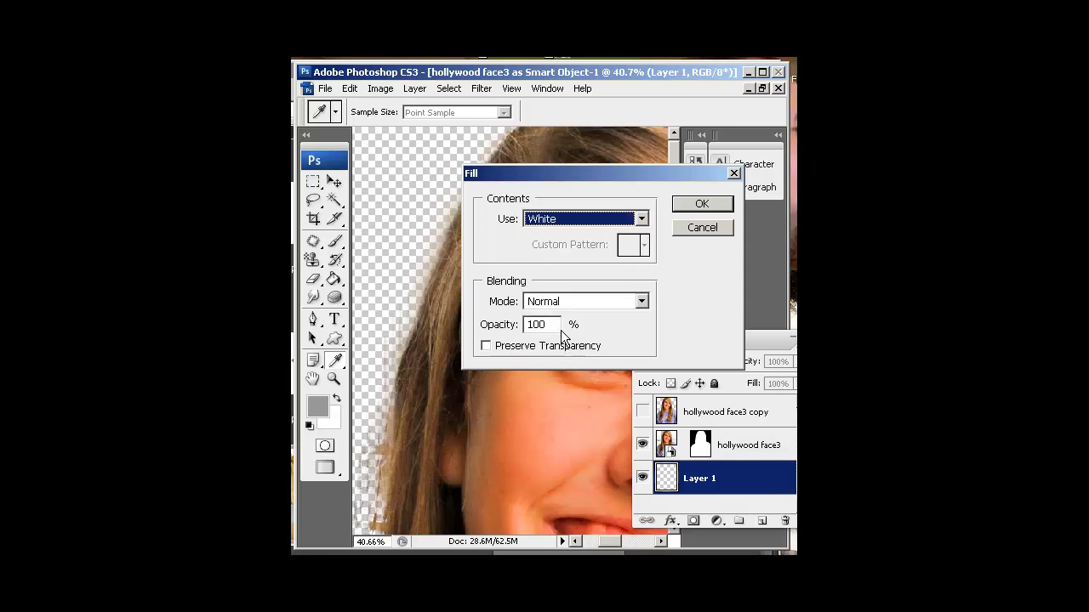
pyautogui.click(700, 205)
pyautogui.press('b')
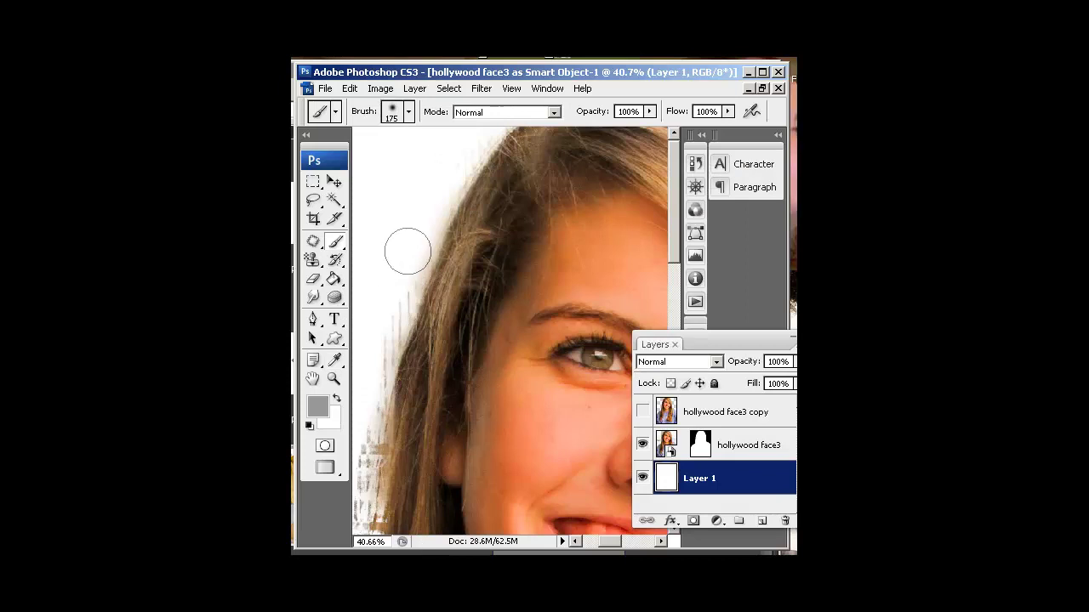
pyautogui.moveTo(400, 265)
pyautogui.mouseDown()
pyautogui.moveTo(382, 316)
pyautogui.moveTo(394, 263)
pyautogui.mouseUp()
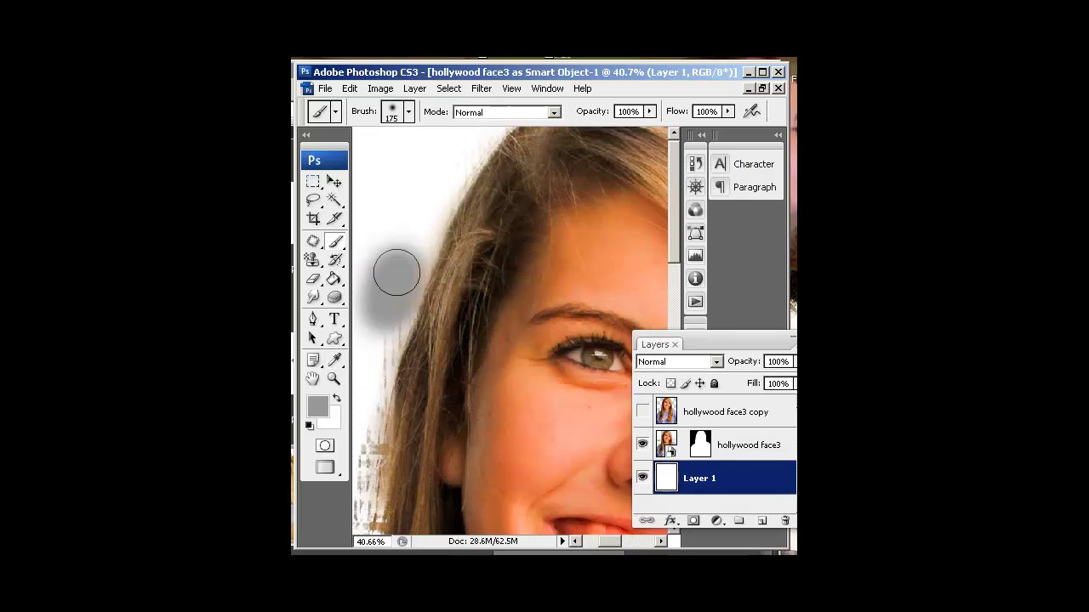
pyautogui.hotkey('ctrl', 'z')
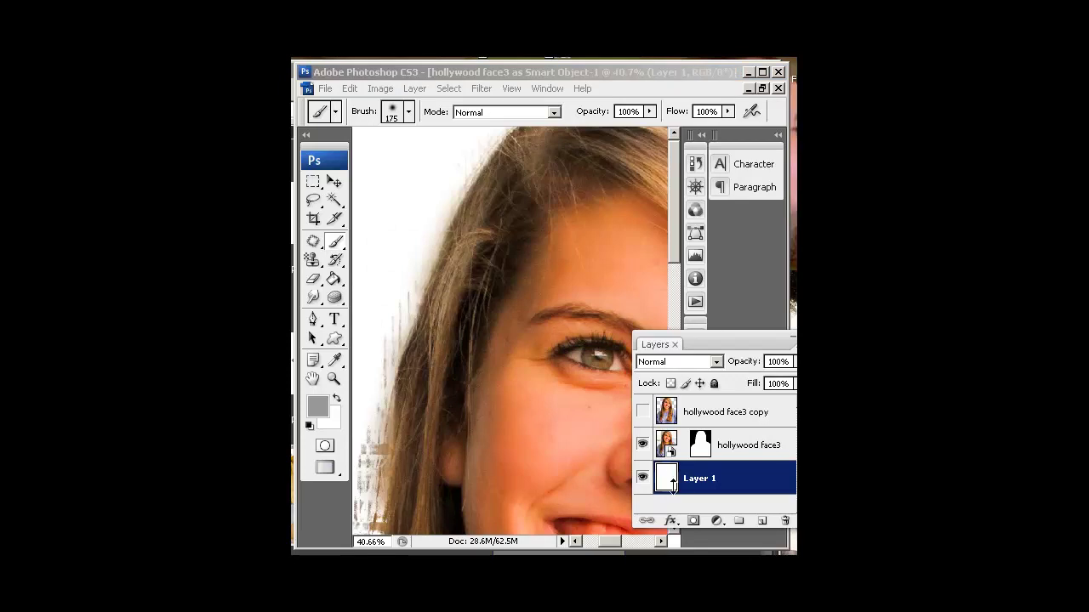
# Add an empty layer directly above the hollywood face3 layer and hide the white Layer 1.
pyautogui.click(701, 451)
pyautogui.click(703, 448)
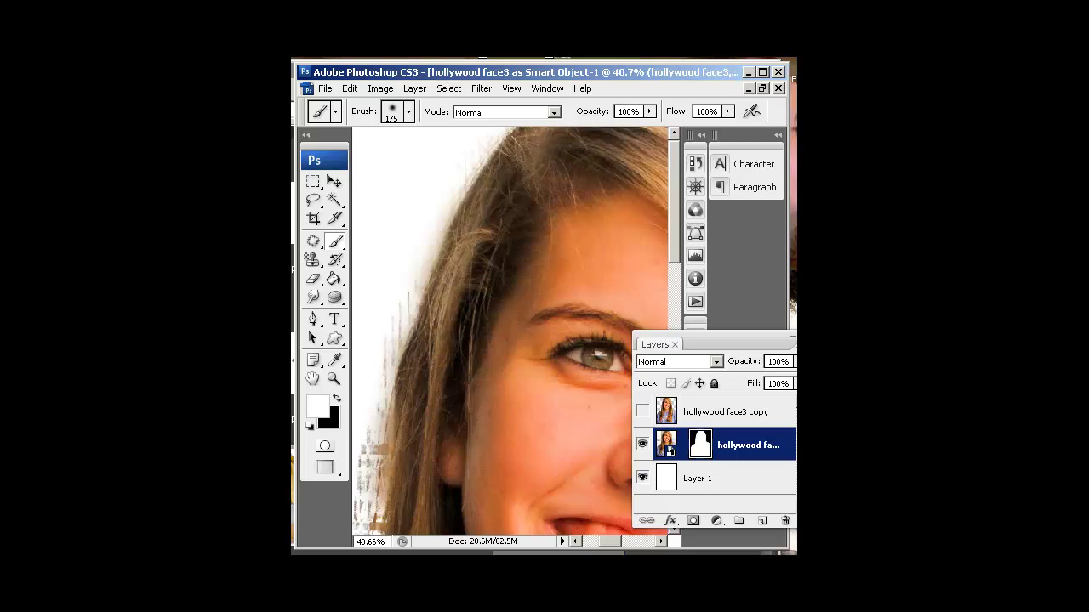
pyautogui.hotkey('ctrl', '0')
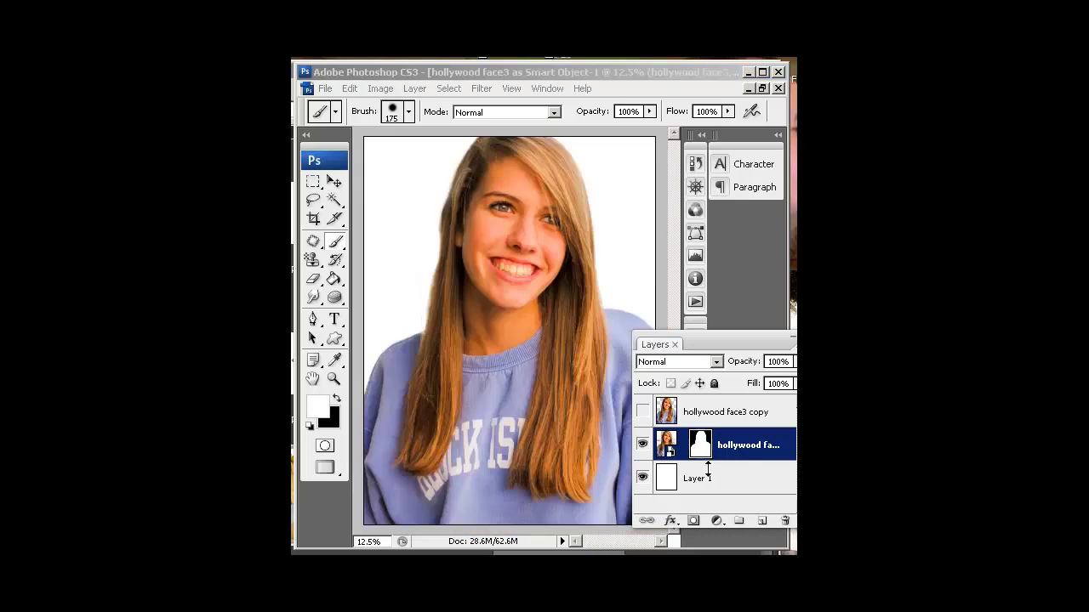
pyautogui.click(762, 521)
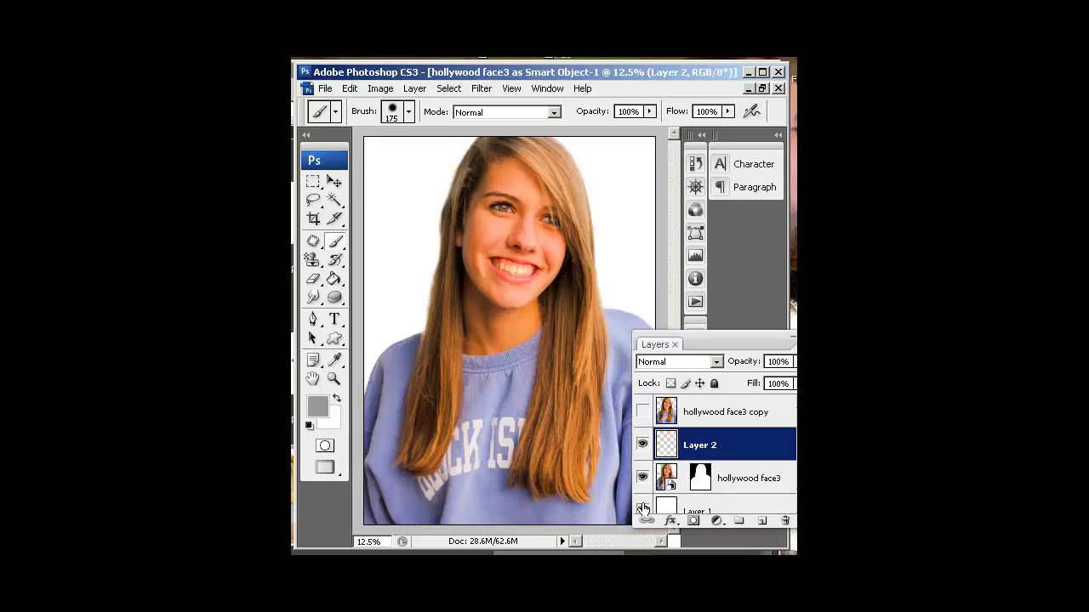
pyautogui.click(642, 510)
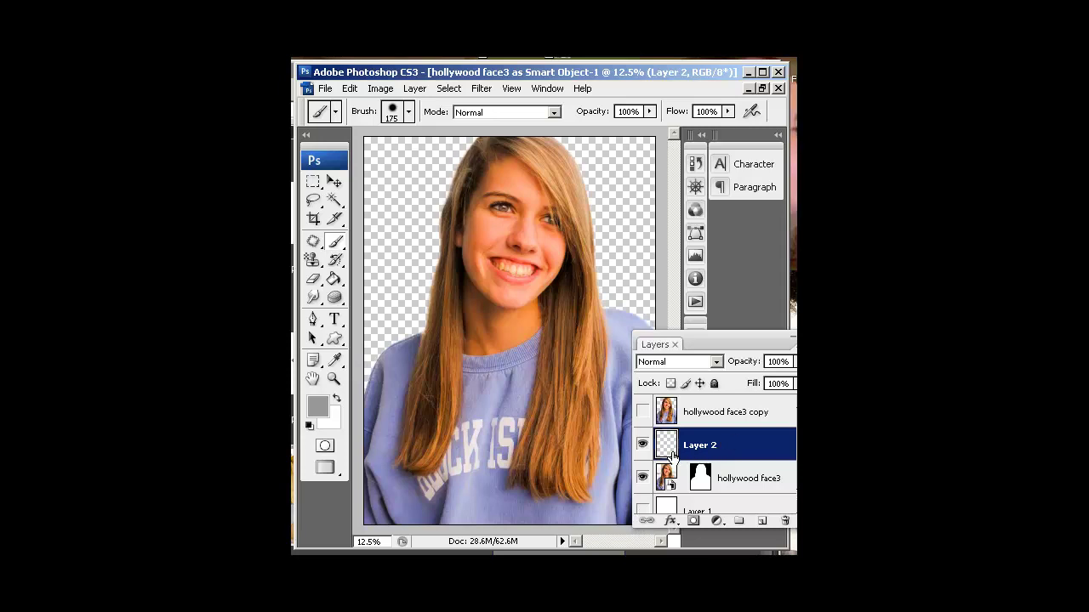
# From the hollywood face3 layer, stamp all visible layers into a new merged layer while keeping the originals.
pyautogui.click(729, 480)
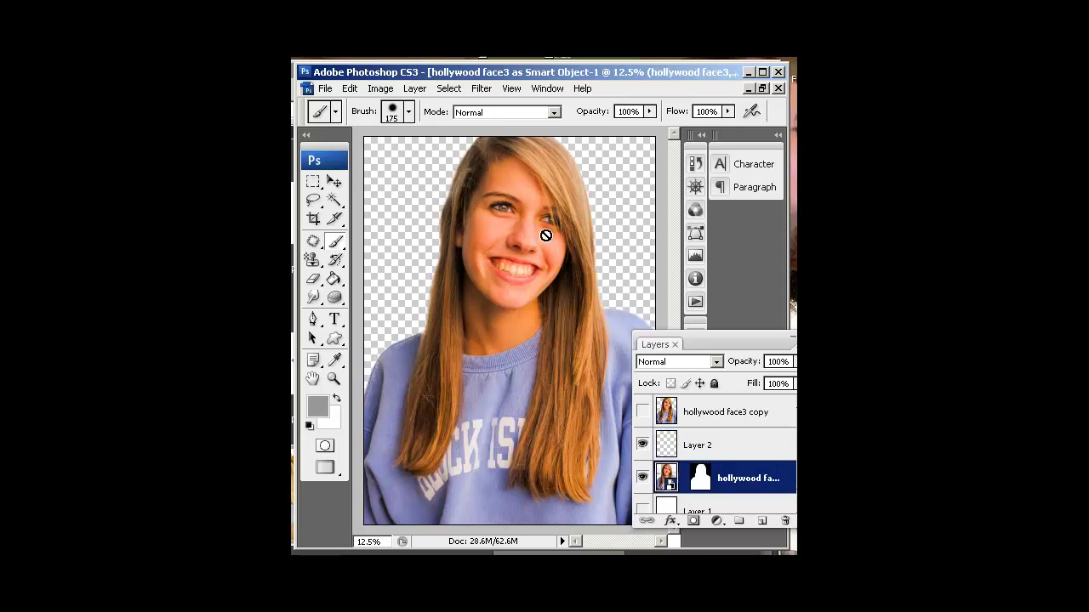
pyautogui.click(416, 88)
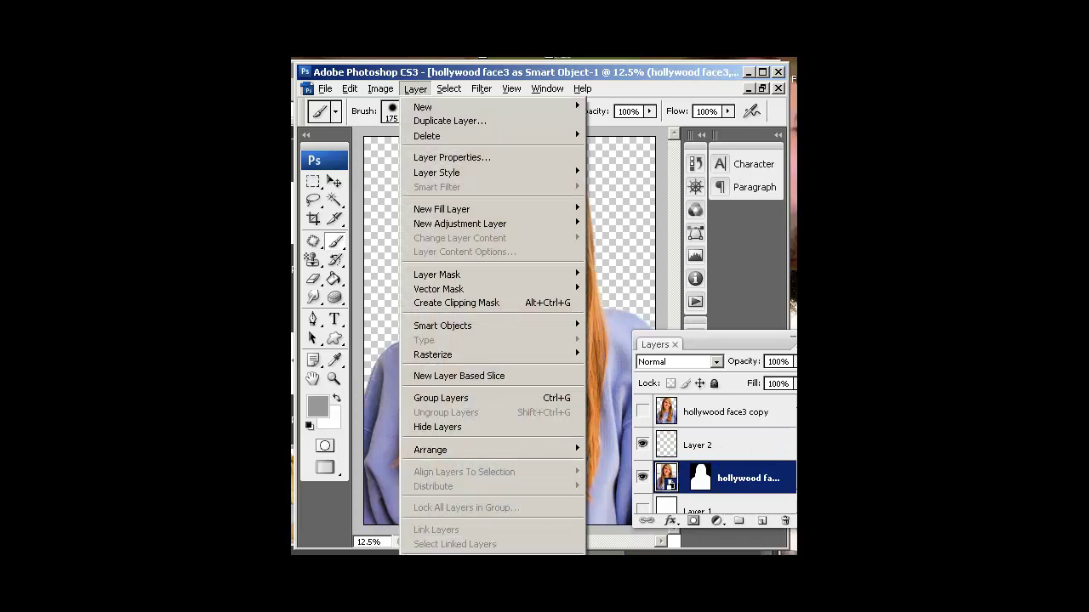
pyautogui.keyDown('alt'); pyautogui.click(441, 580); pyautogui.keyUp('alt')
# Place the white Layer 1 visibly beneath the merged Layer 3 and hide the empty Layer 2.
pyautogui.moveTo(722, 481); pyautogui.dragTo(737, 451)
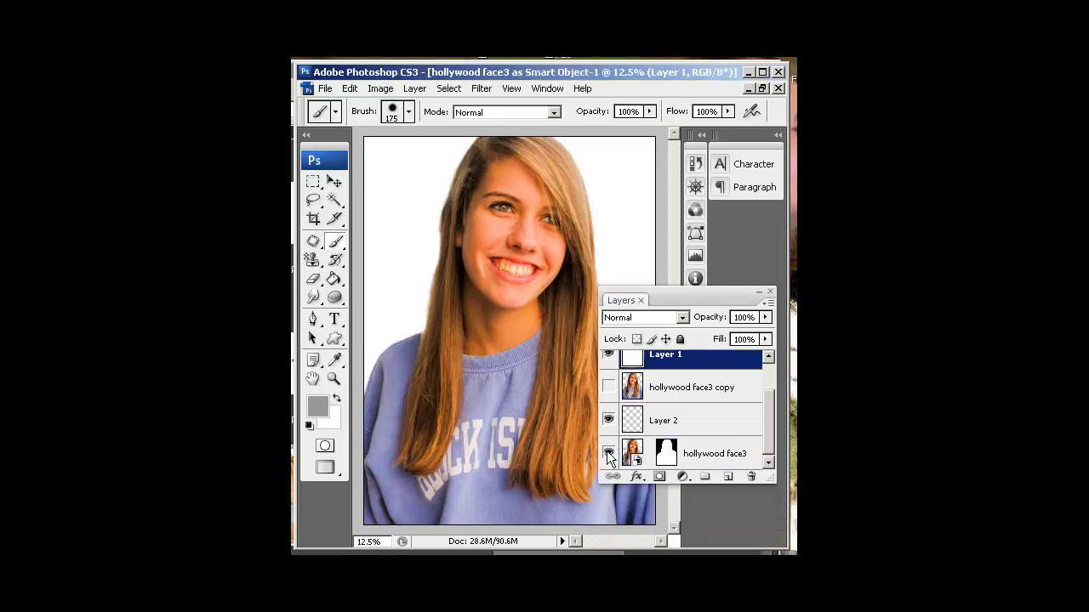
pyautogui.click(610, 423)
pyautogui.moveTo(764, 429); pyautogui.dragTo(766, 394)
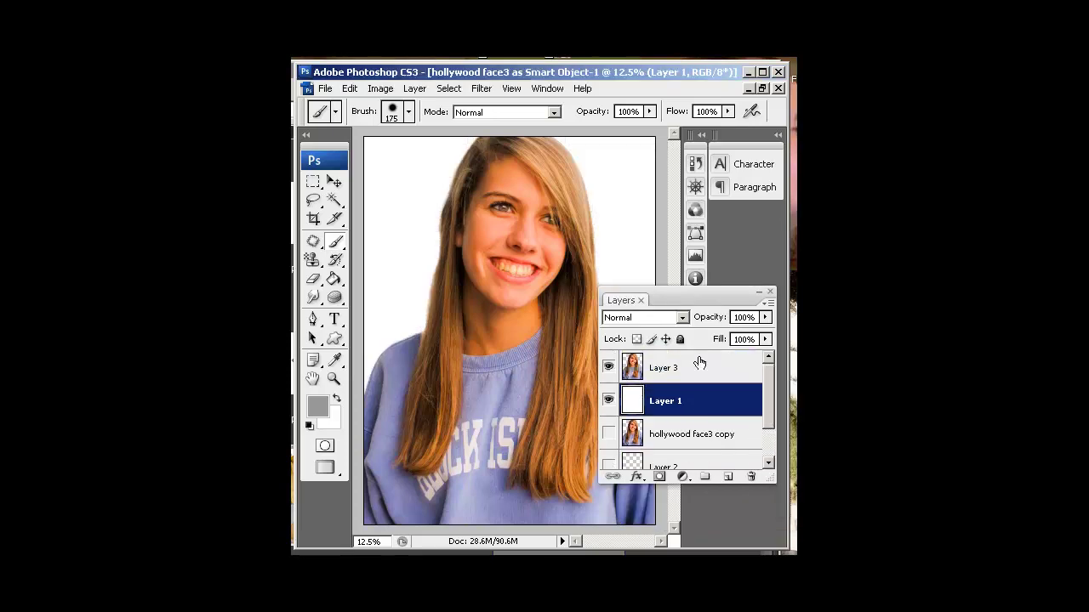